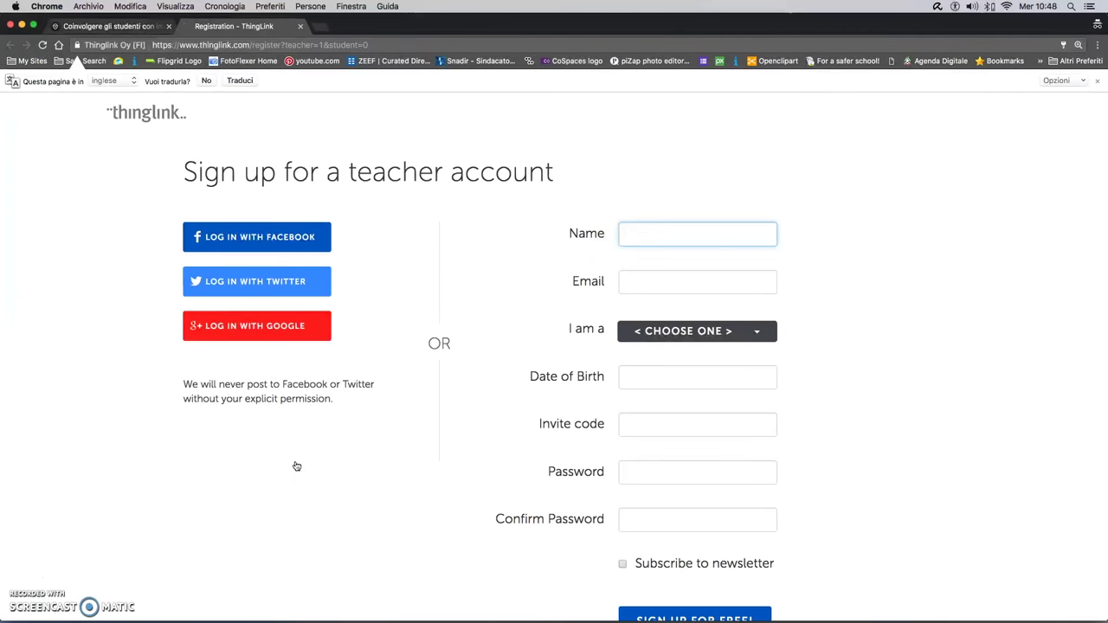
Step: Translate the teacher registration page into Italian and review the role options plus the name and e-mail fields
click(240, 80)
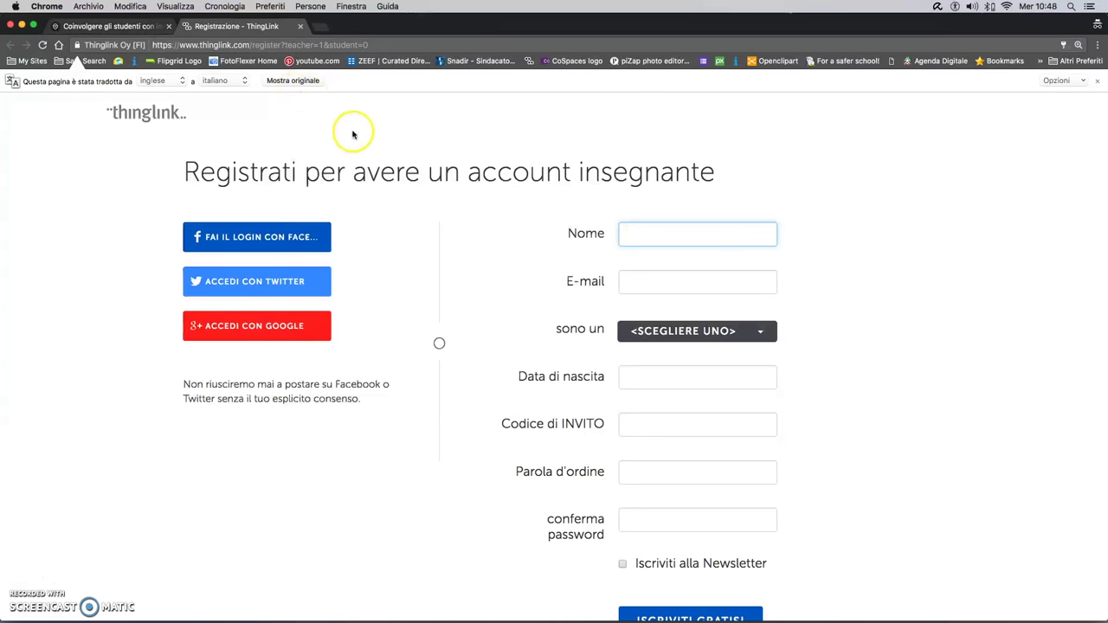
click(757, 330)
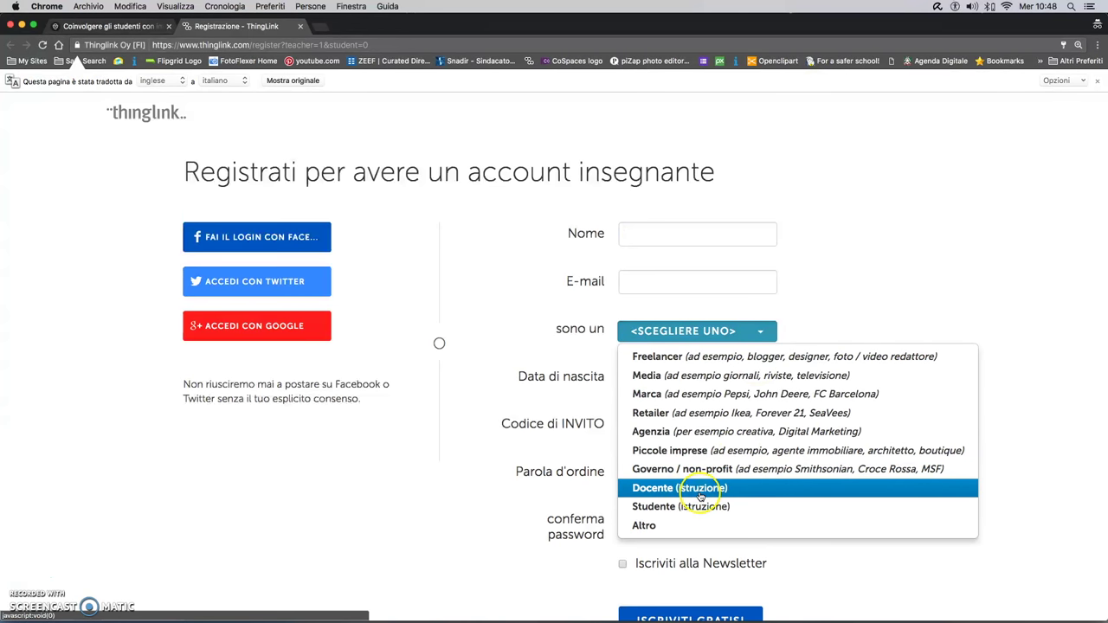
mouse_move(702, 496)
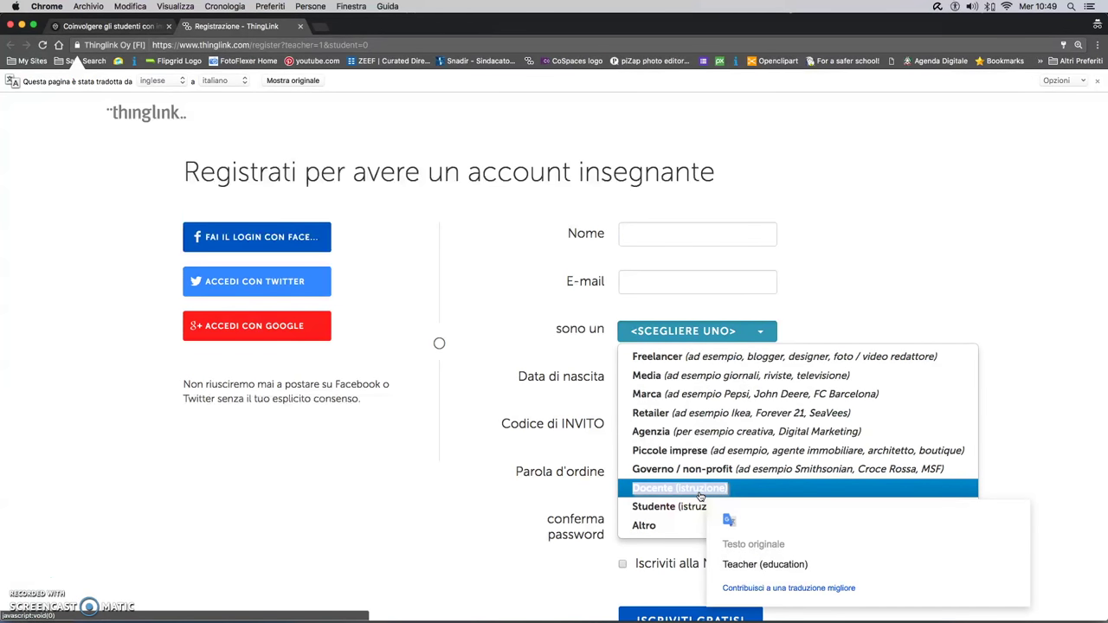
click(680, 508)
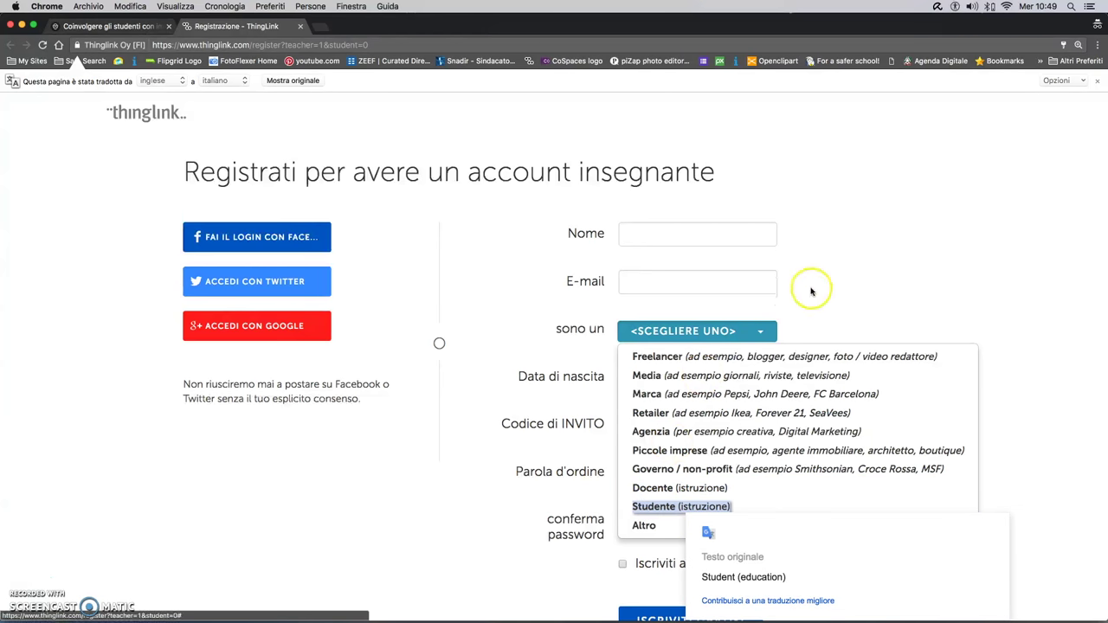
click(860, 301)
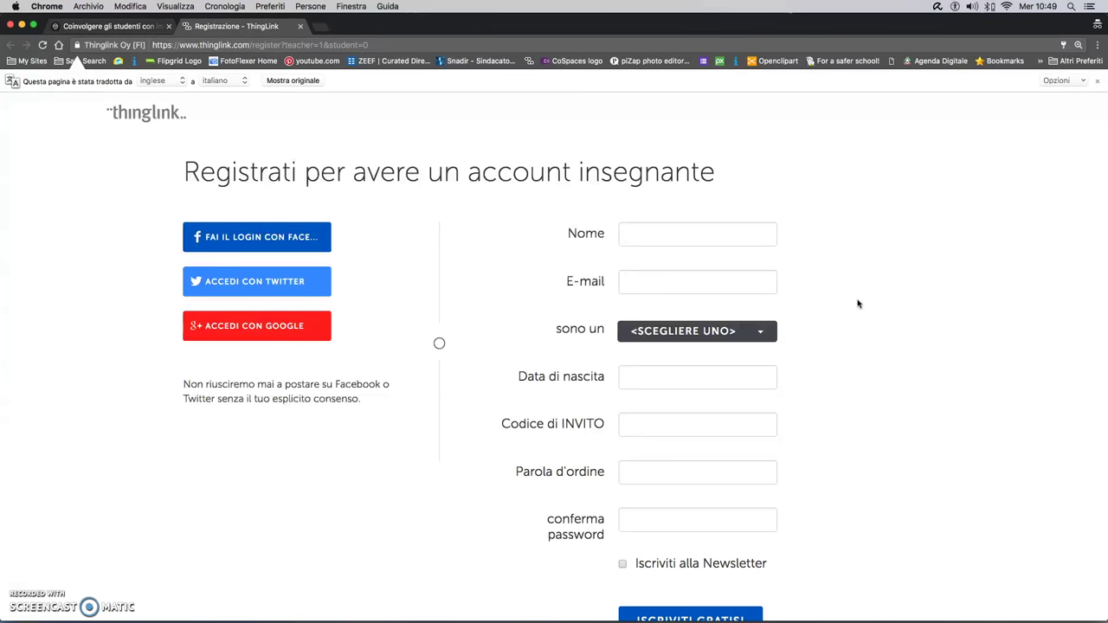
click(662, 233)
click(683, 282)
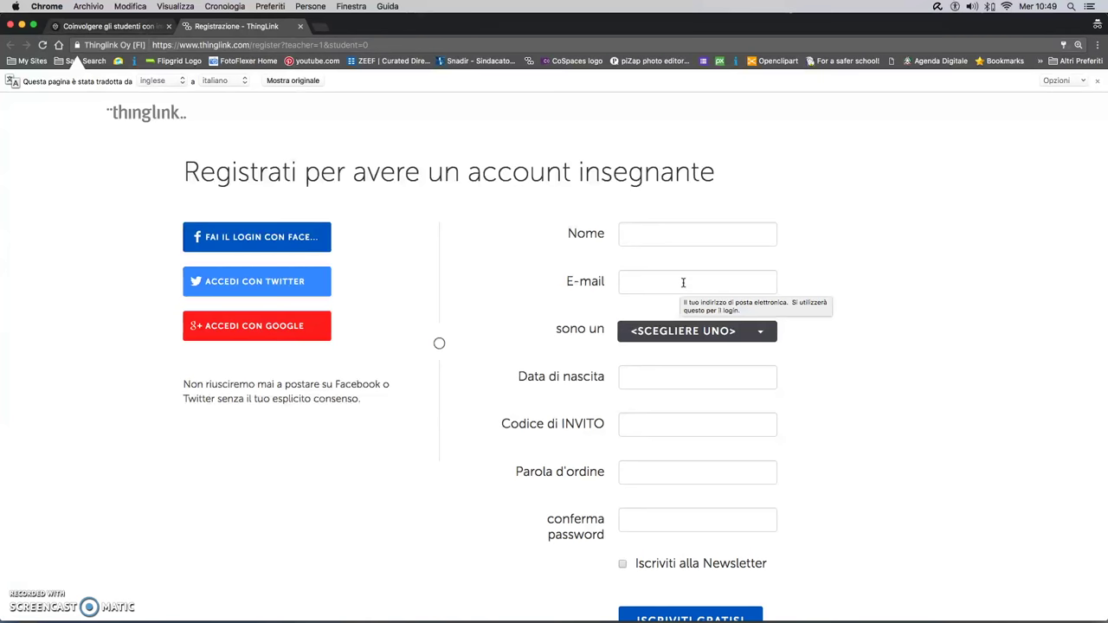
Step: Close the registration window and show the list of students in the signed-in teacher account
click(11, 25)
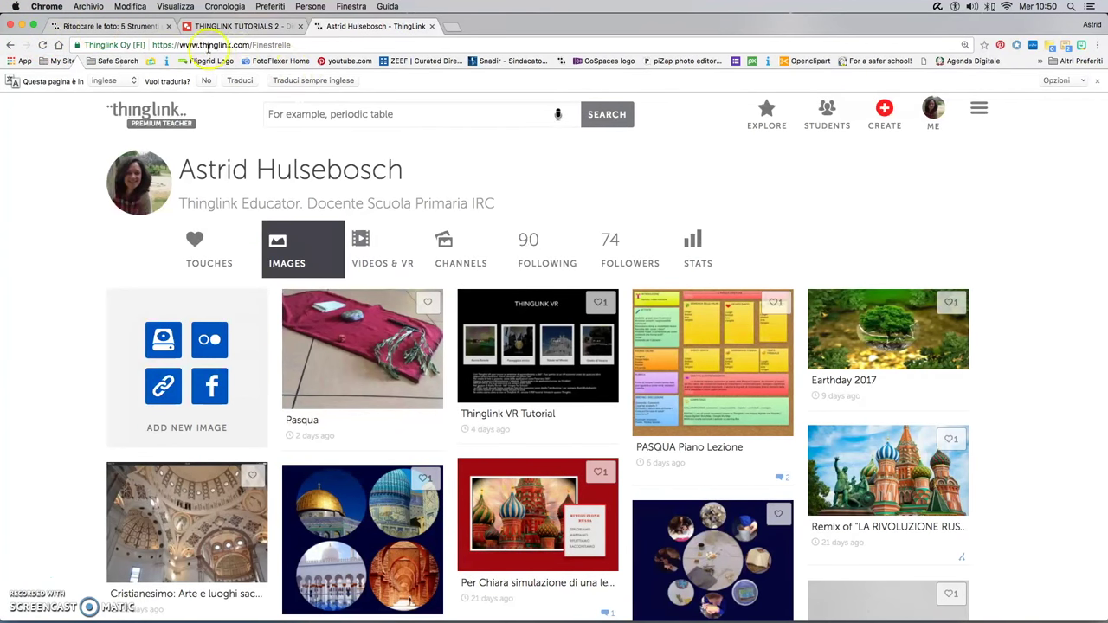
click(979, 107)
click(978, 167)
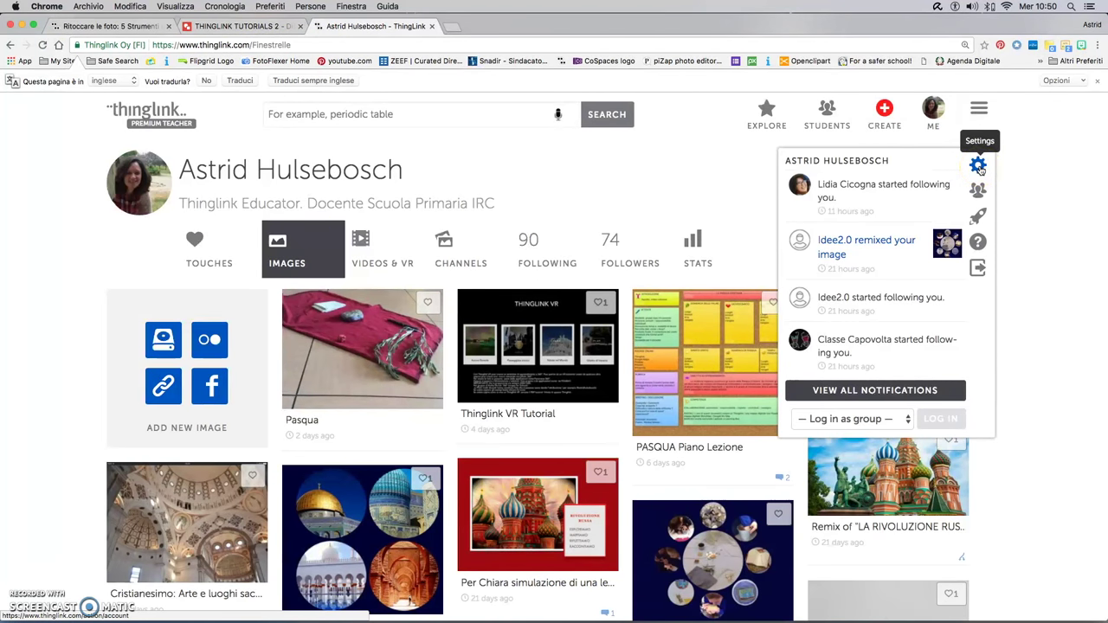
click(822, 121)
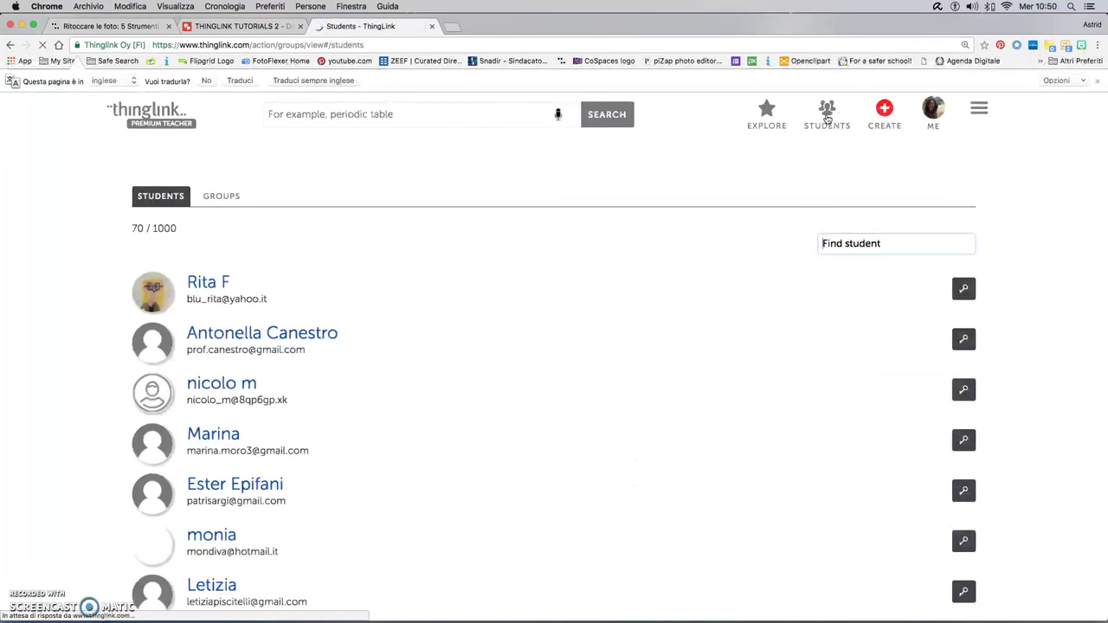
click(145, 200)
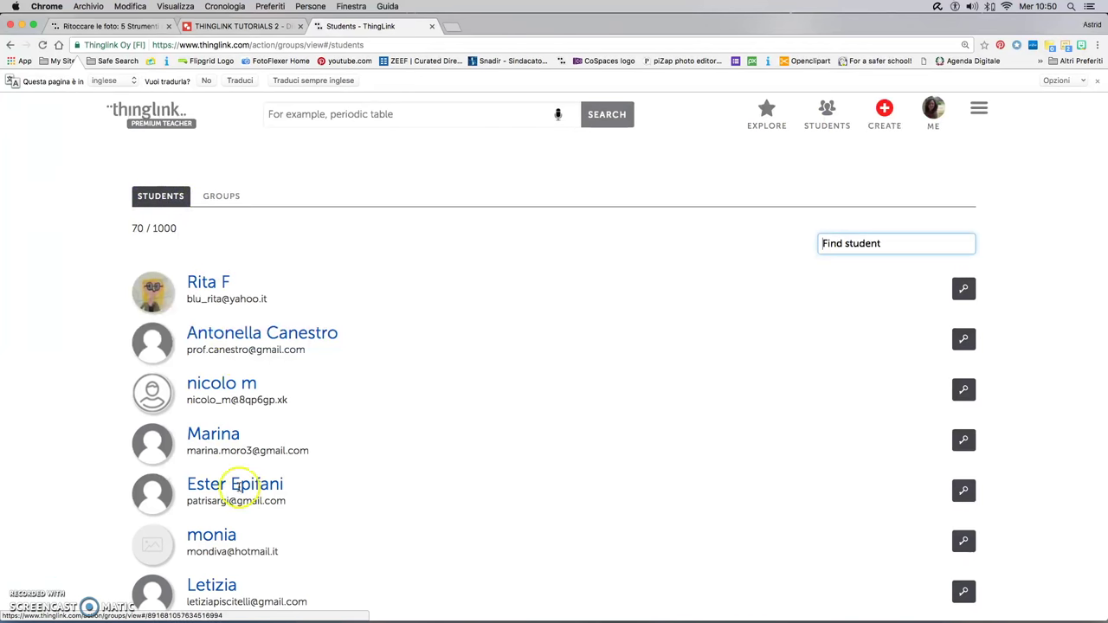
Step: Create a new group named Gruppo Prova and open its activity page from the groups list
click(222, 197)
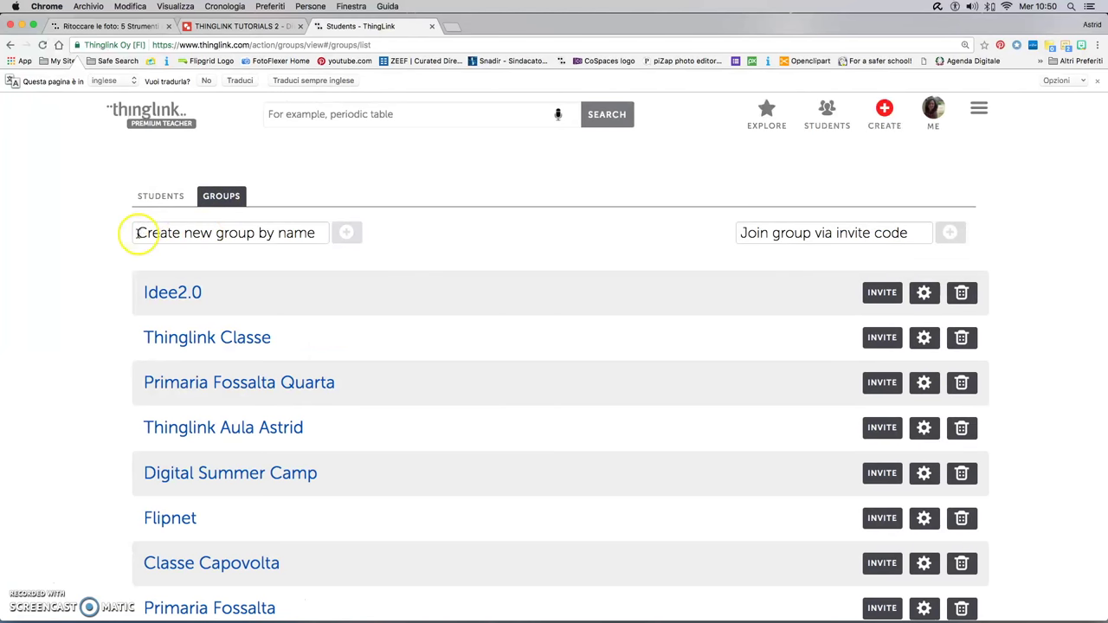
click(322, 235)
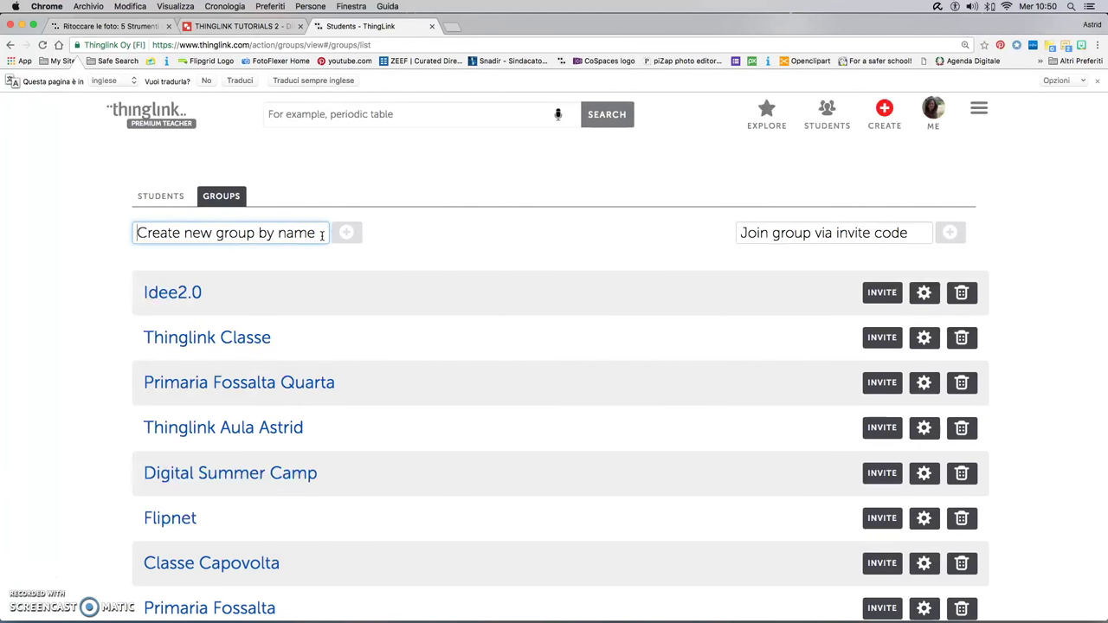
text(Gruppo Prova)
click(347, 234)
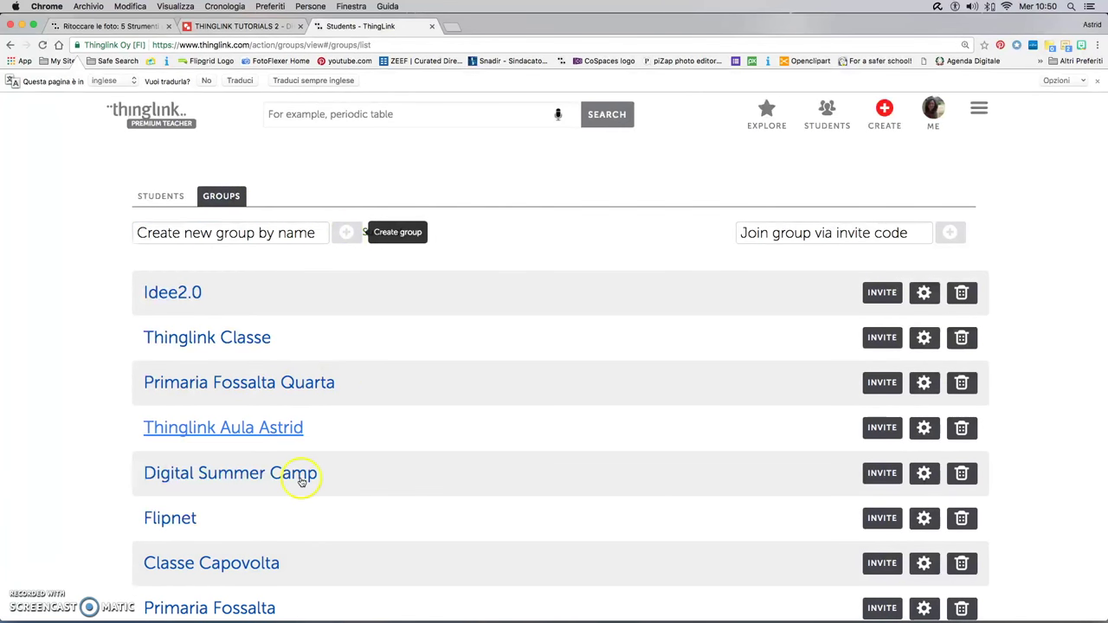
scroll(294, 452, down, 5)
click(211, 451)
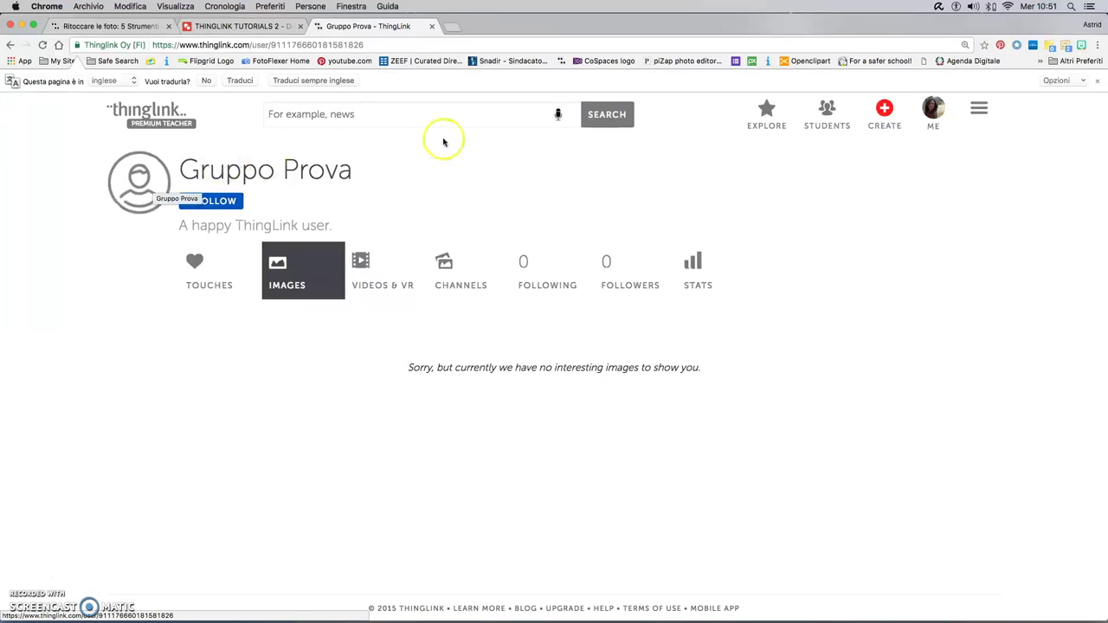
Step: As Gruppo Prova, allow everyone to edit all its images in the media settings and translate the page into Italian
click(979, 110)
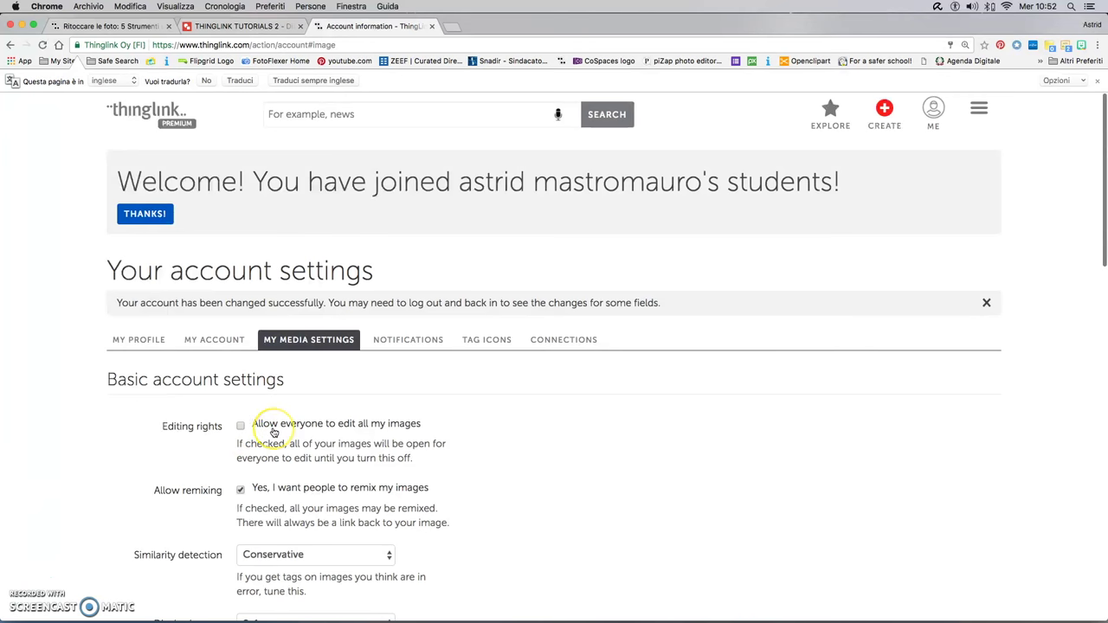
click(241, 427)
click(239, 81)
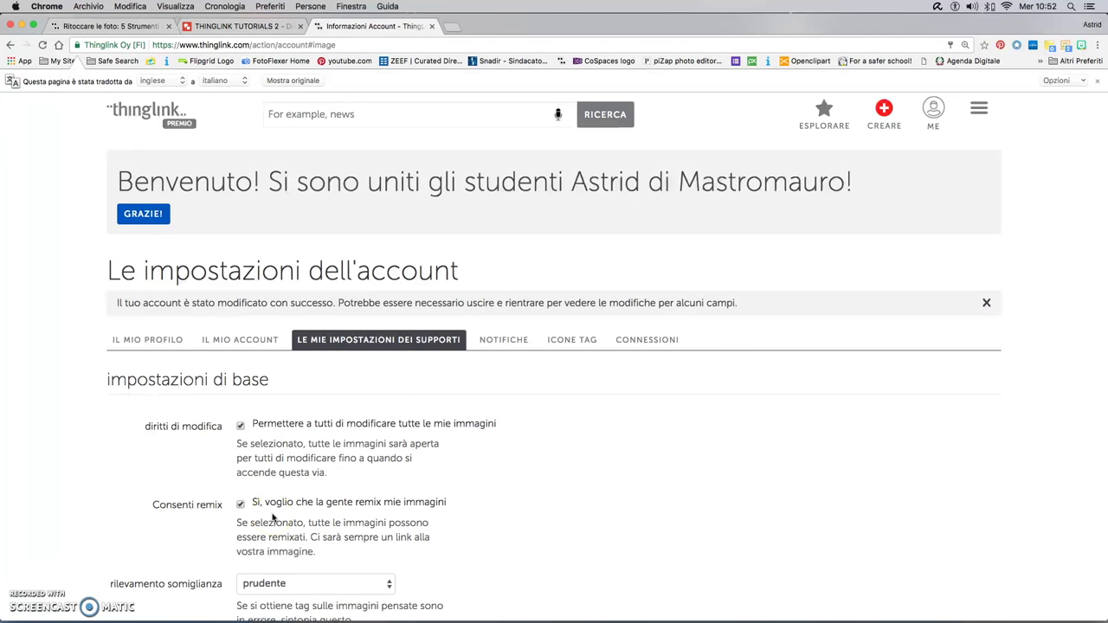
Step: Check the group account's tag icon settings and log out of Gruppo Prova to return to the teacher account
click(576, 339)
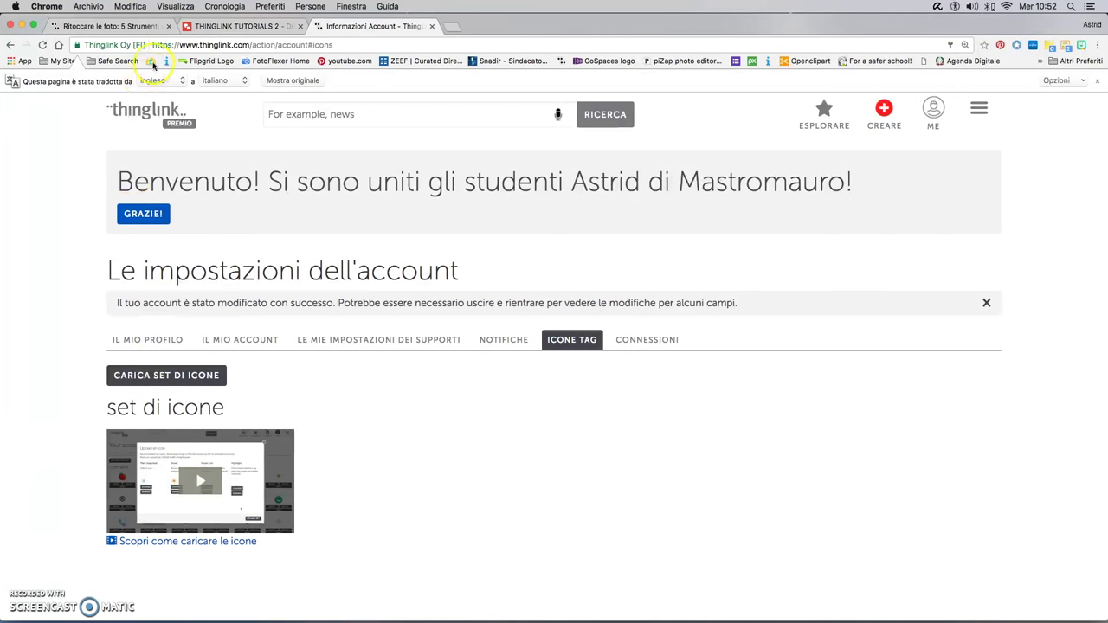
click(168, 126)
click(982, 87)
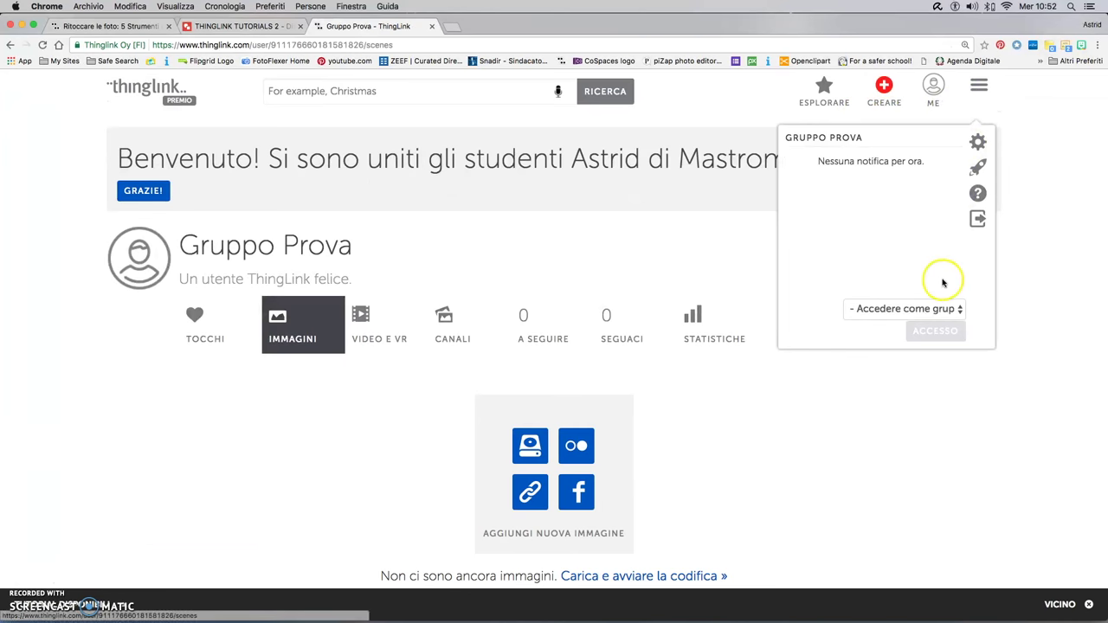
click(979, 220)
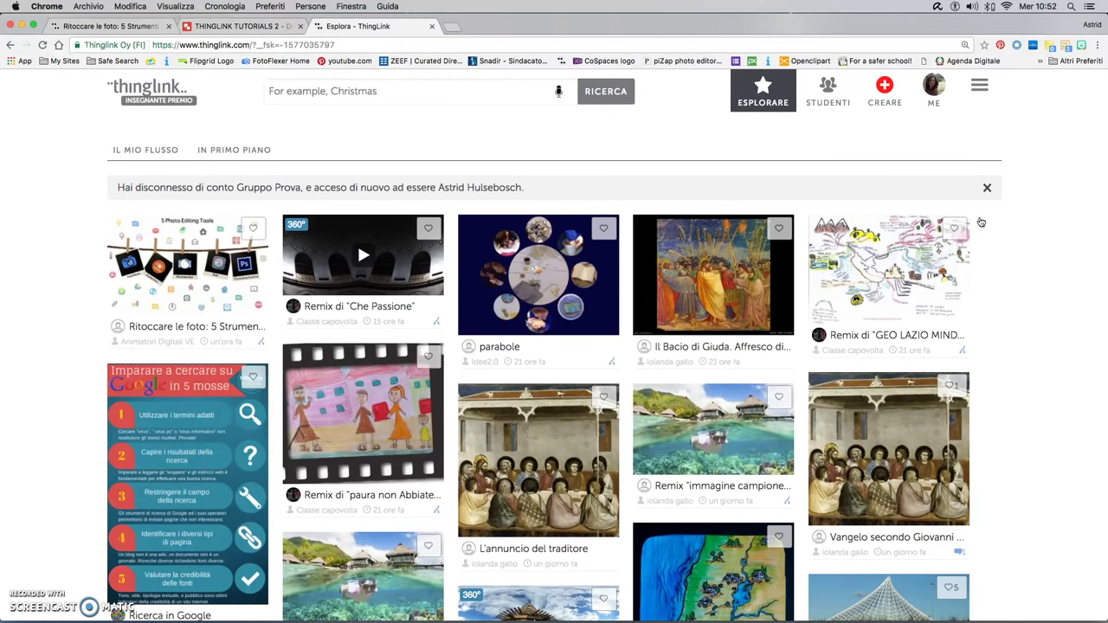
Step: Find Gruppo Prova in the groups list, reveal its invite code and select the code
click(828, 102)
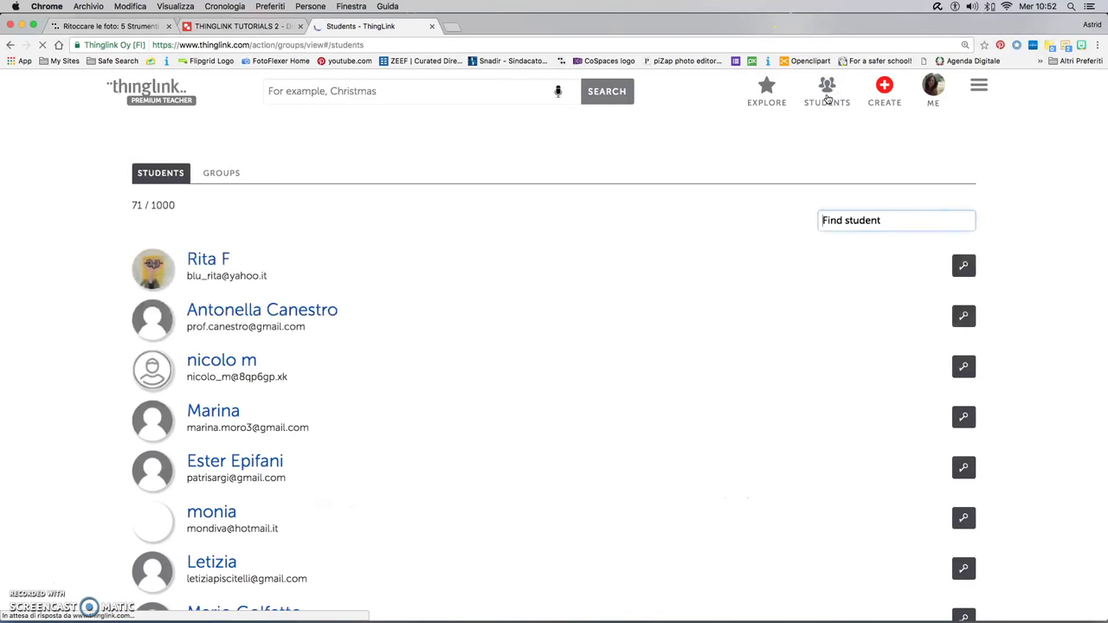
click(217, 174)
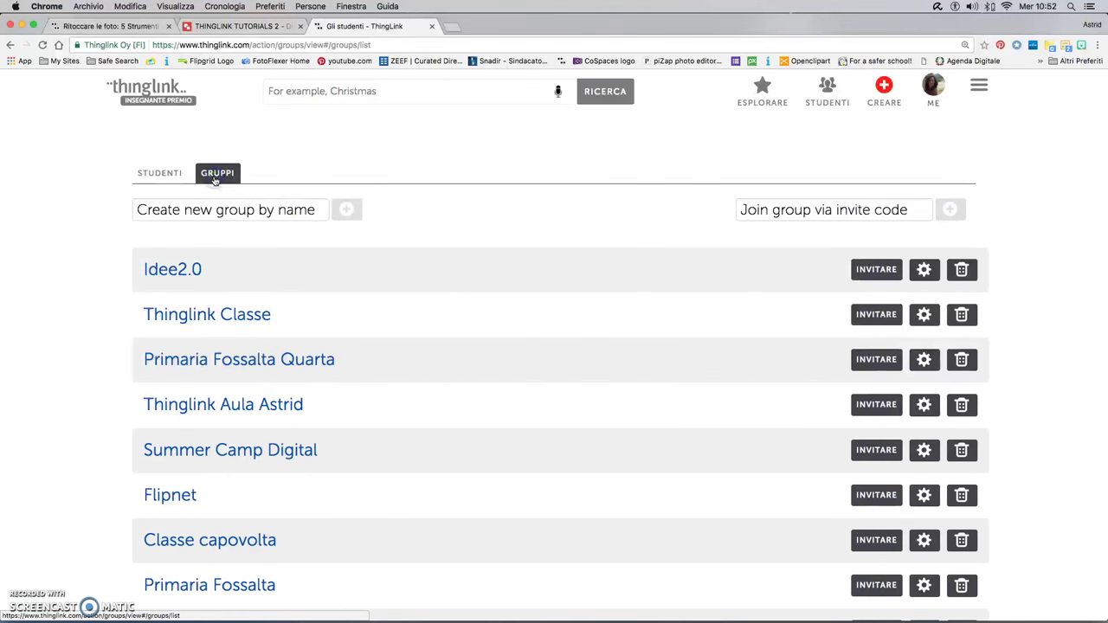
scroll(229, 457, down, 3)
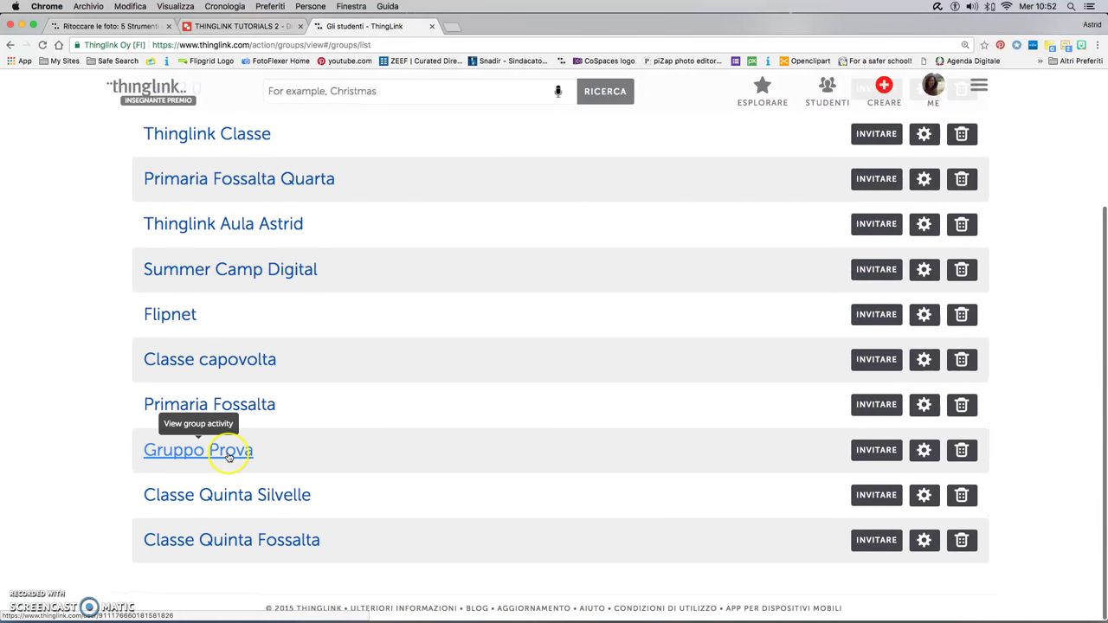
double_click(882, 452)
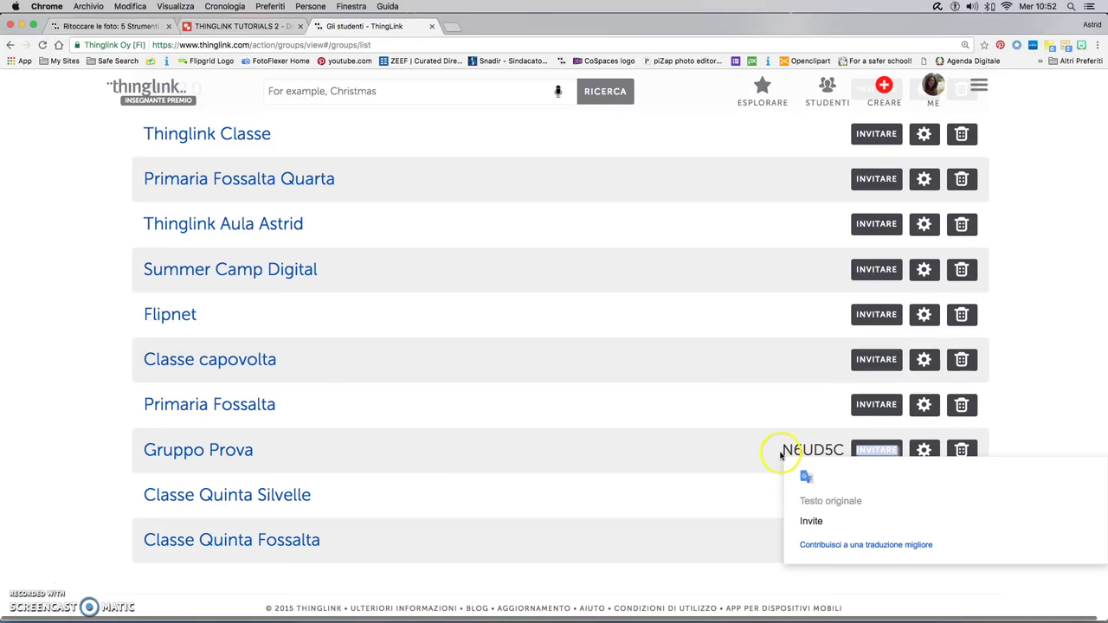
click(781, 451)
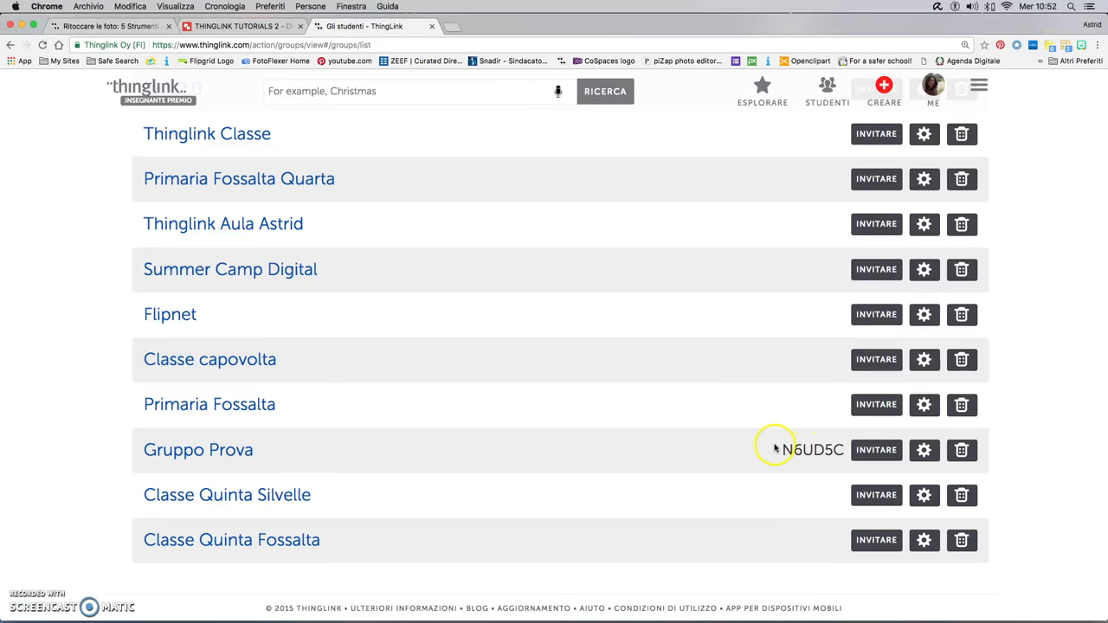
double_click(842, 452)
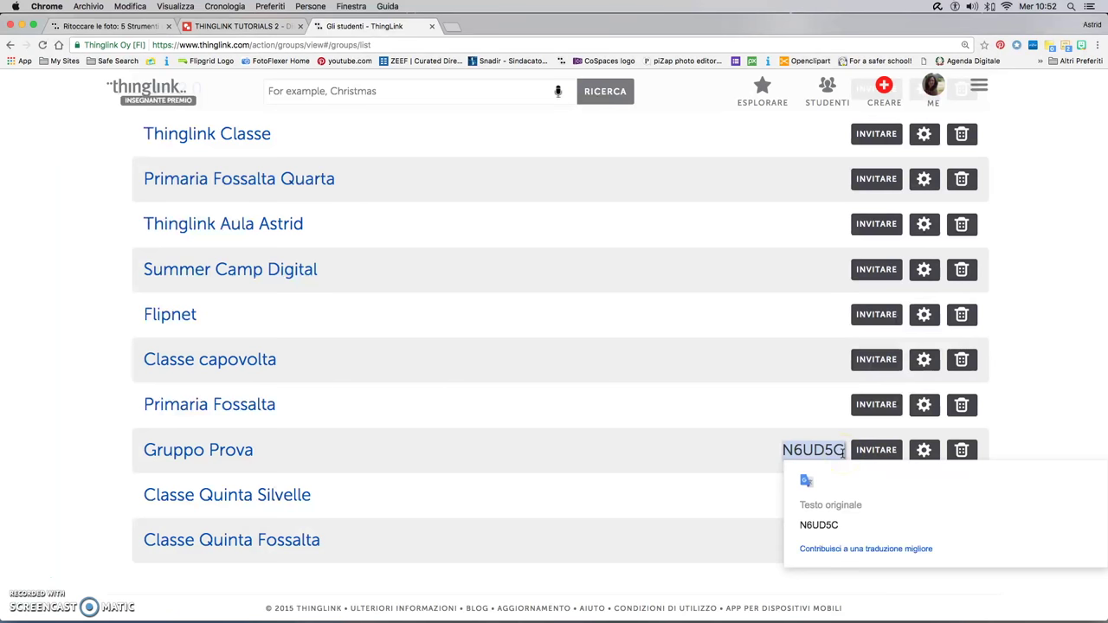
Step: Open Gruppo Prova's management page and create a group channel named Arte & Pasqua
click(924, 454)
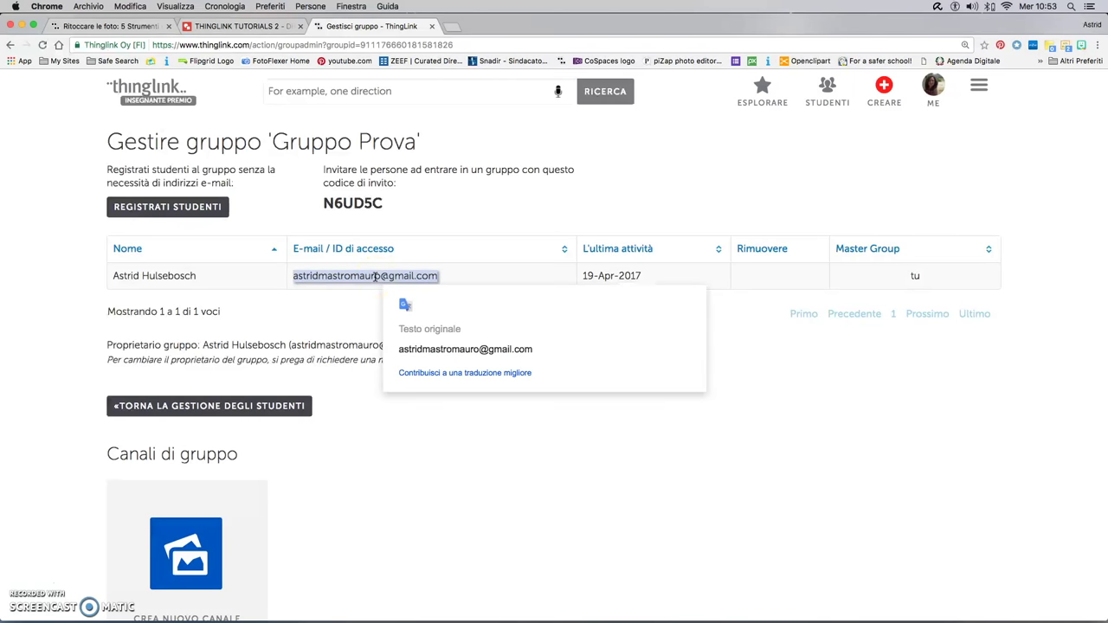
scroll(173, 433, down, 3)
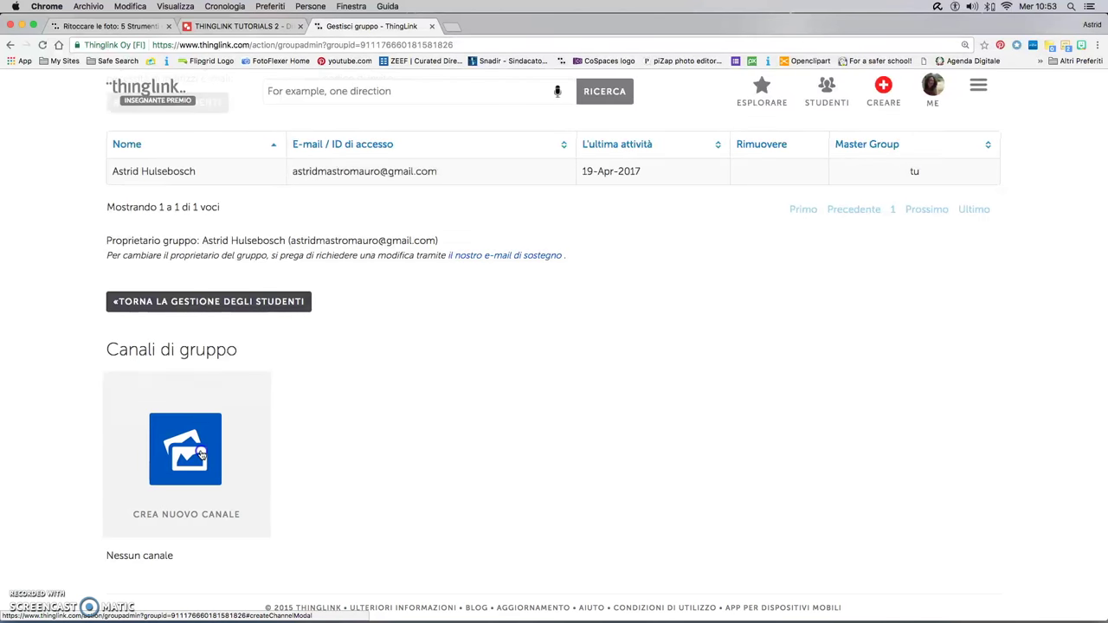
click(200, 455)
click(435, 358)
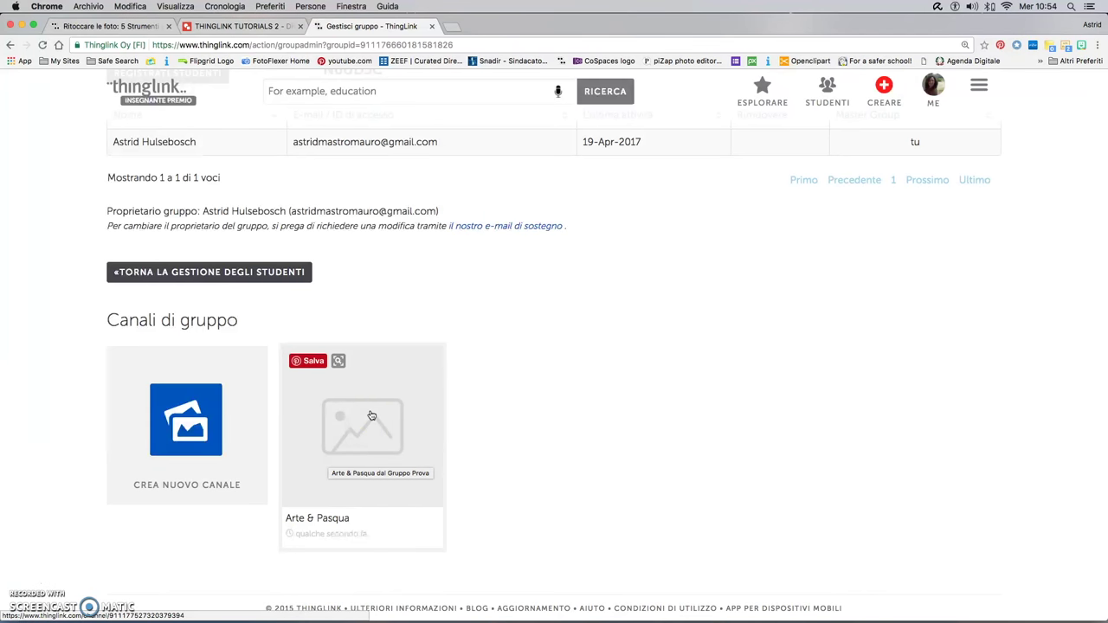
Step: Log in as the group Gruppo Prova from the teacher account
scroll(370, 416, up, 3)
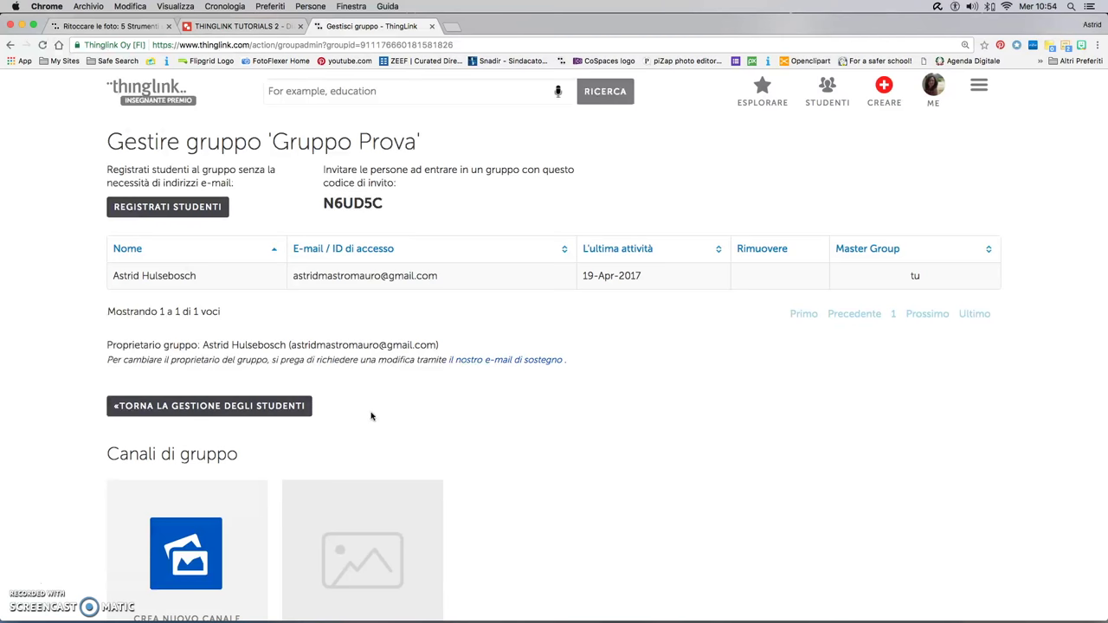
click(983, 85)
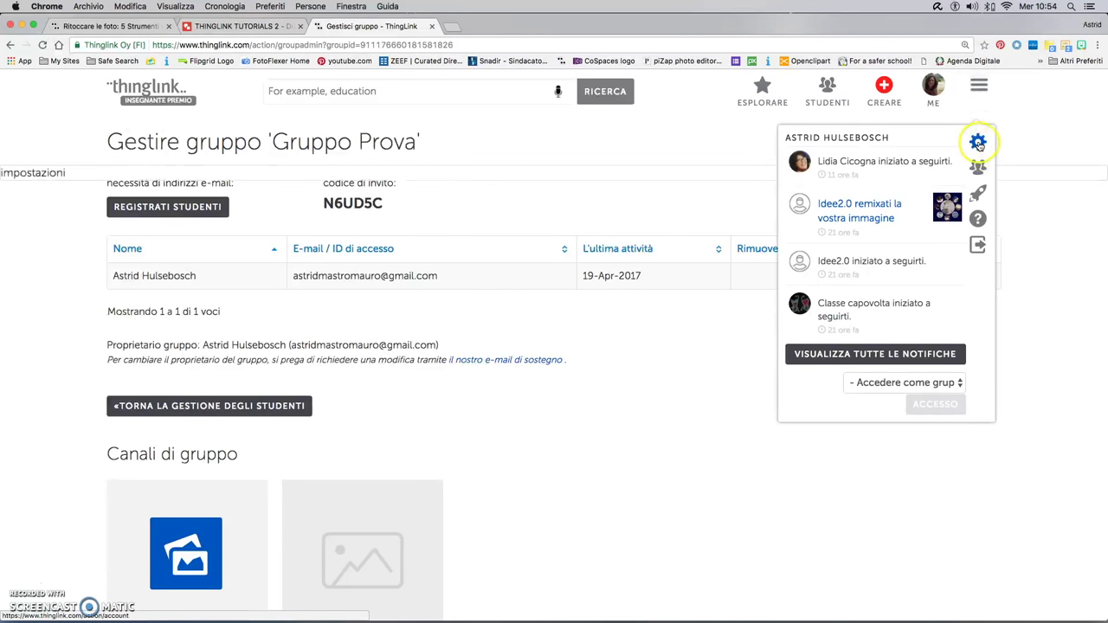
click(953, 382)
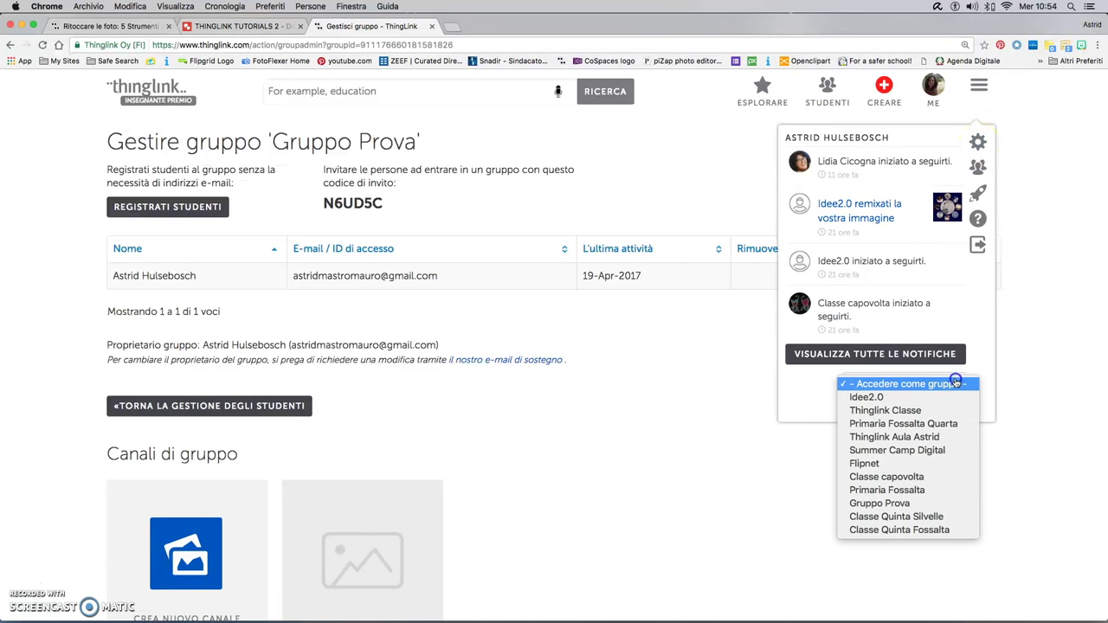
click(890, 504)
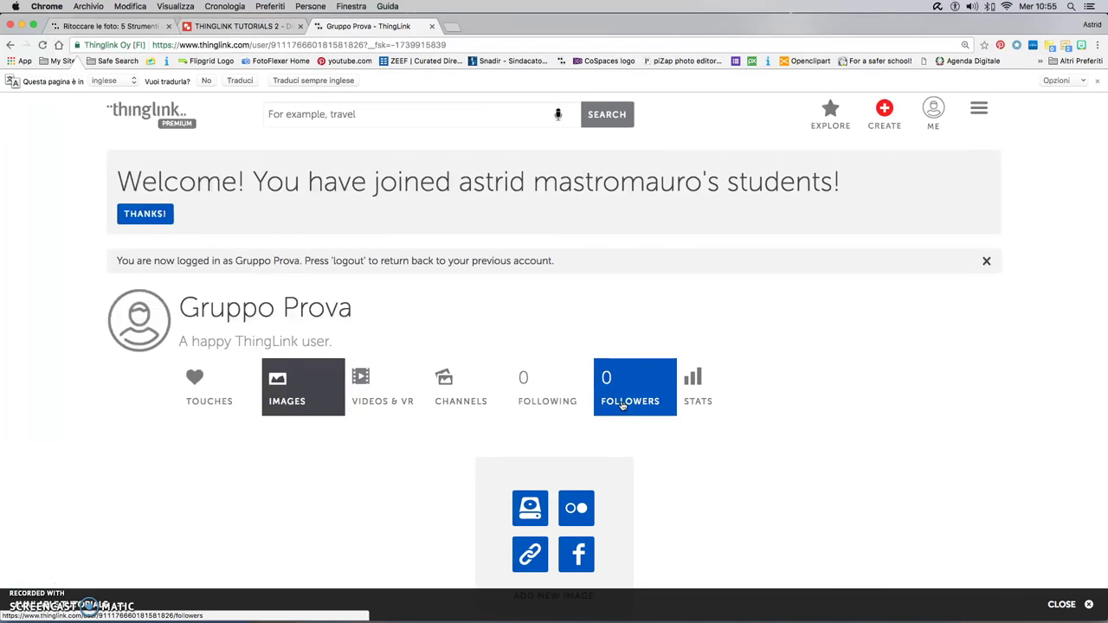
Step: Search ThingLink for the teacher's full name and open the teacher's profile
click(373, 114)
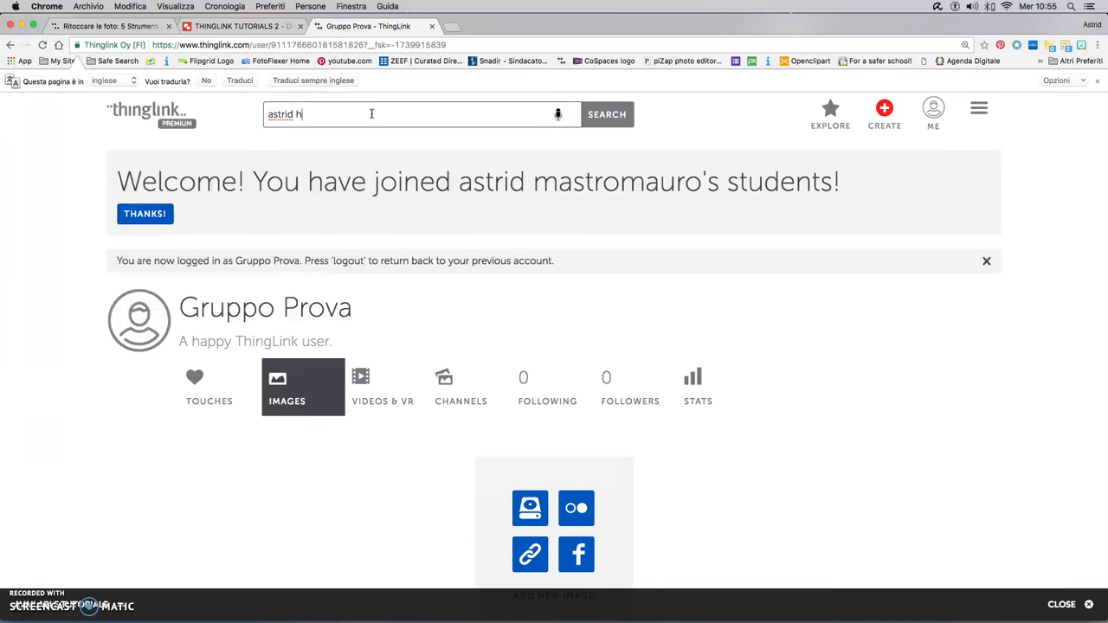
key(Return)
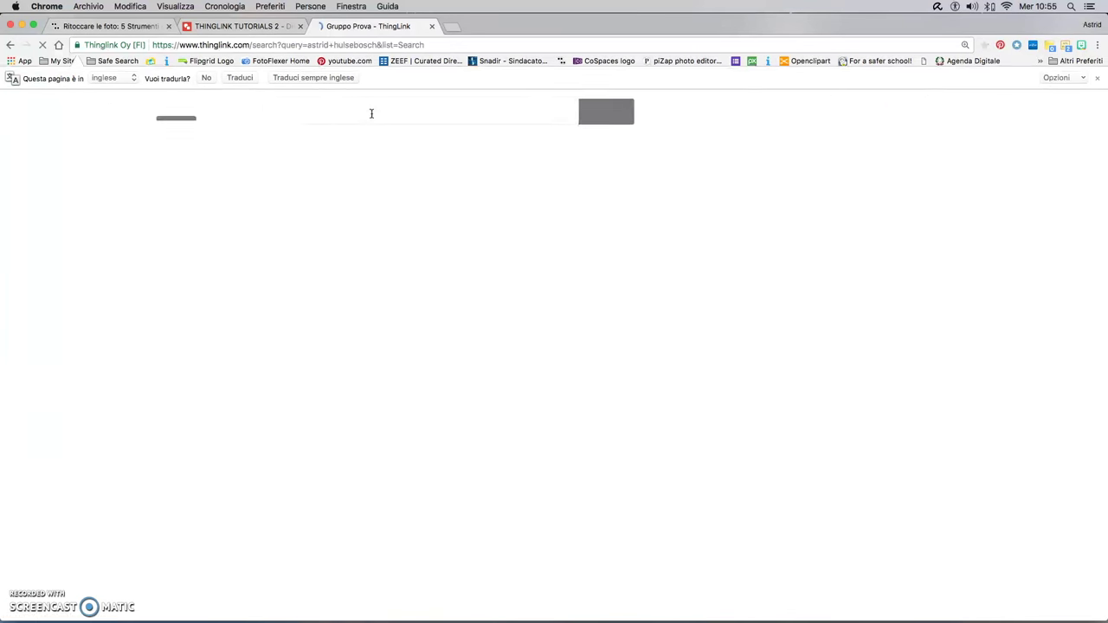
click(120, 160)
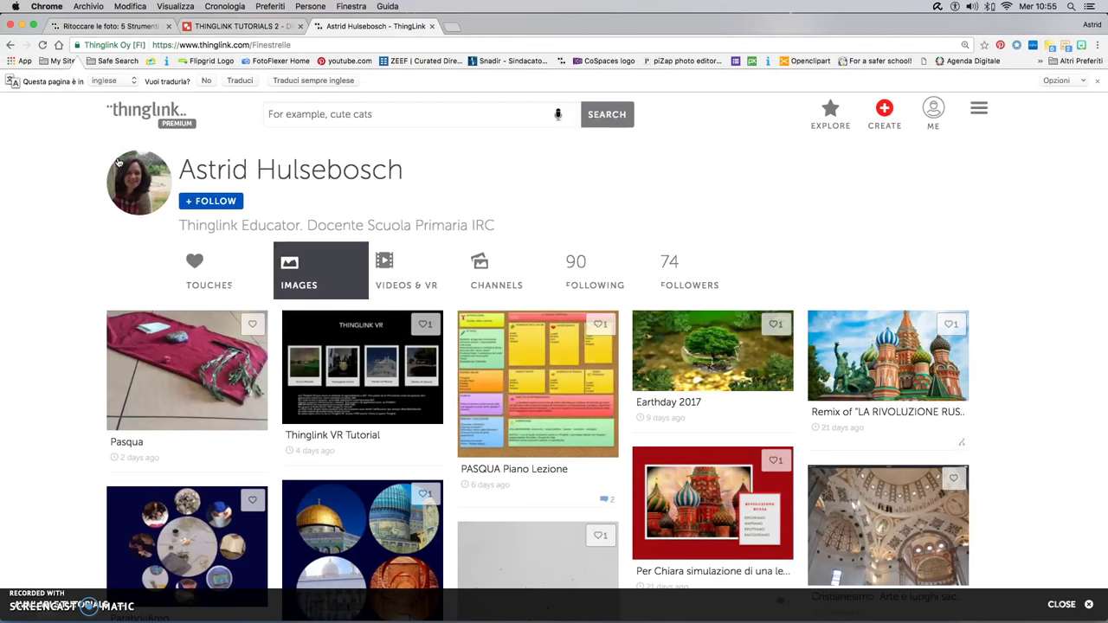
Step: Translate the teacher's profile page from English into Italian
click(125, 194)
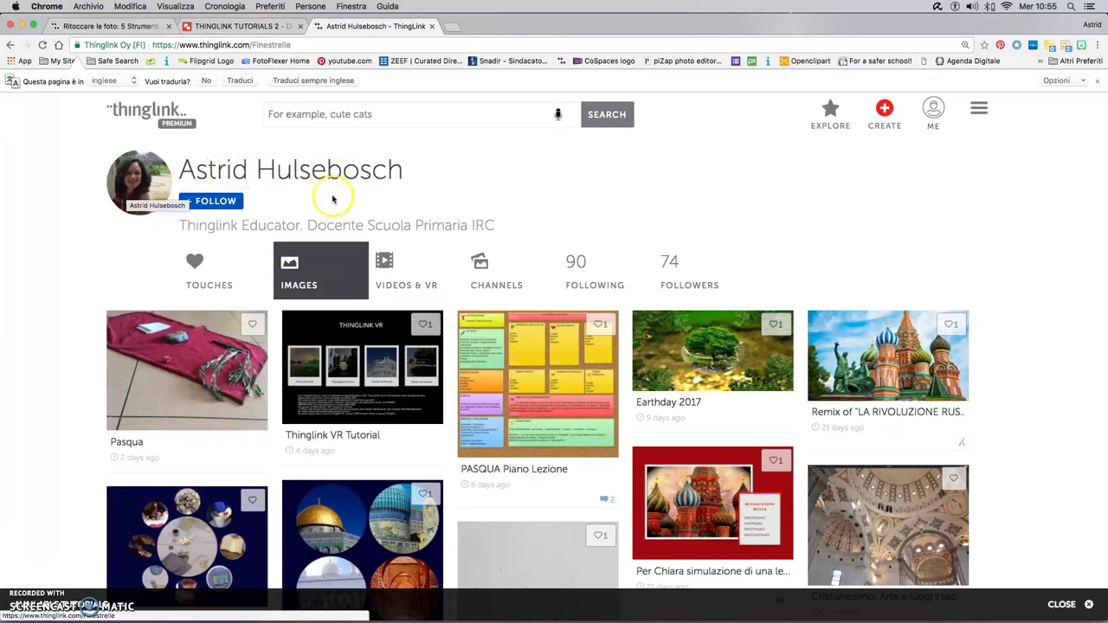
click(241, 80)
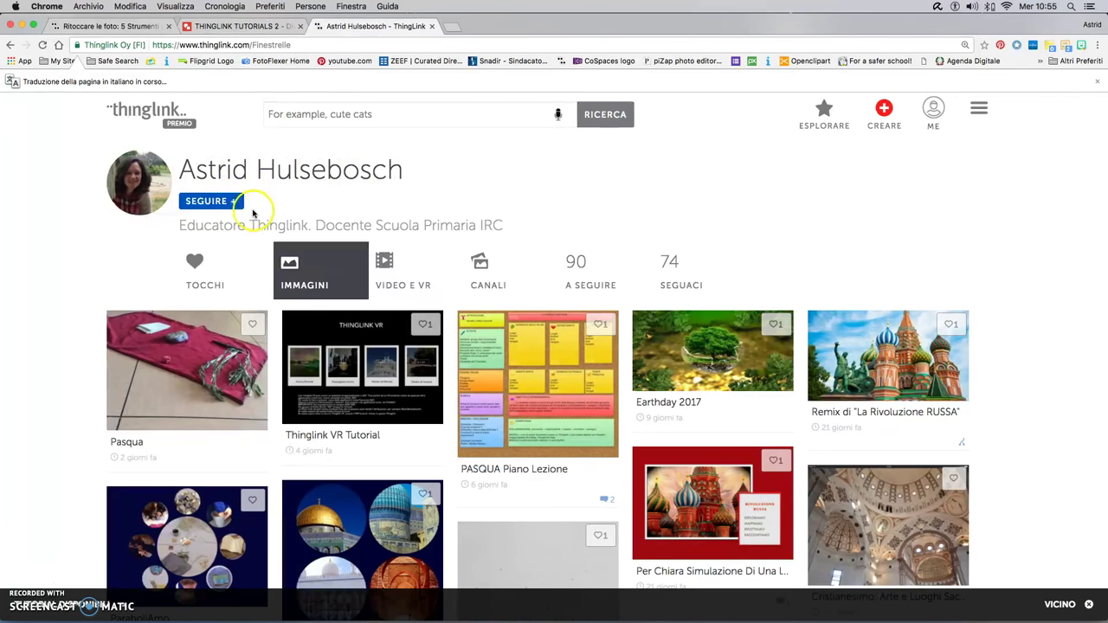
click(201, 202)
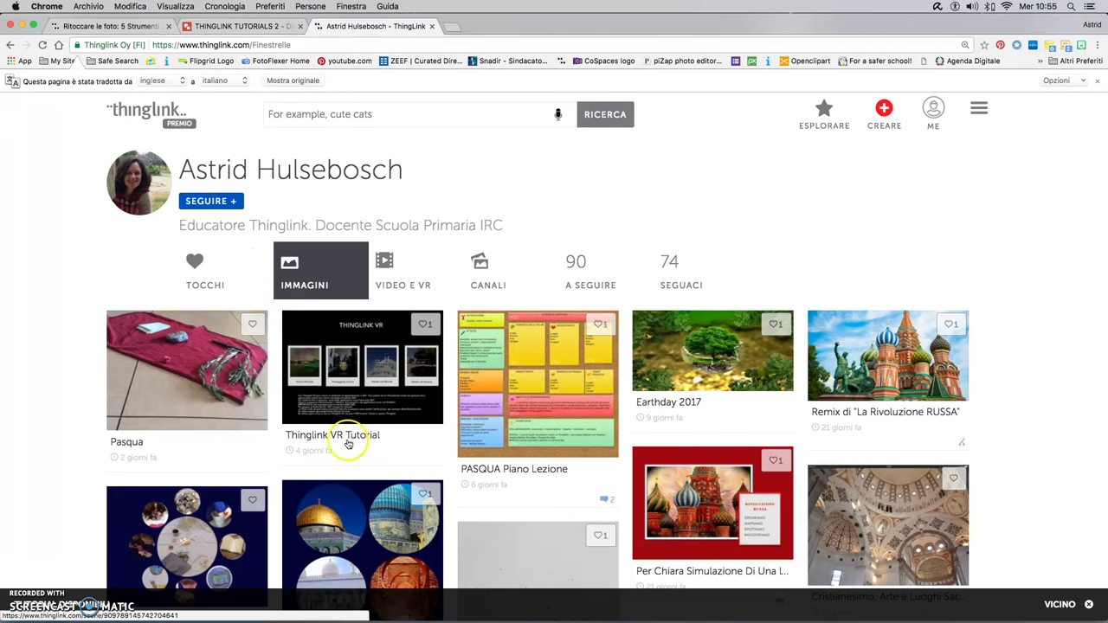
Step: Find the Abramo image among the teacher's images, open it and create a remix of it
scroll(583, 178, down, 10)
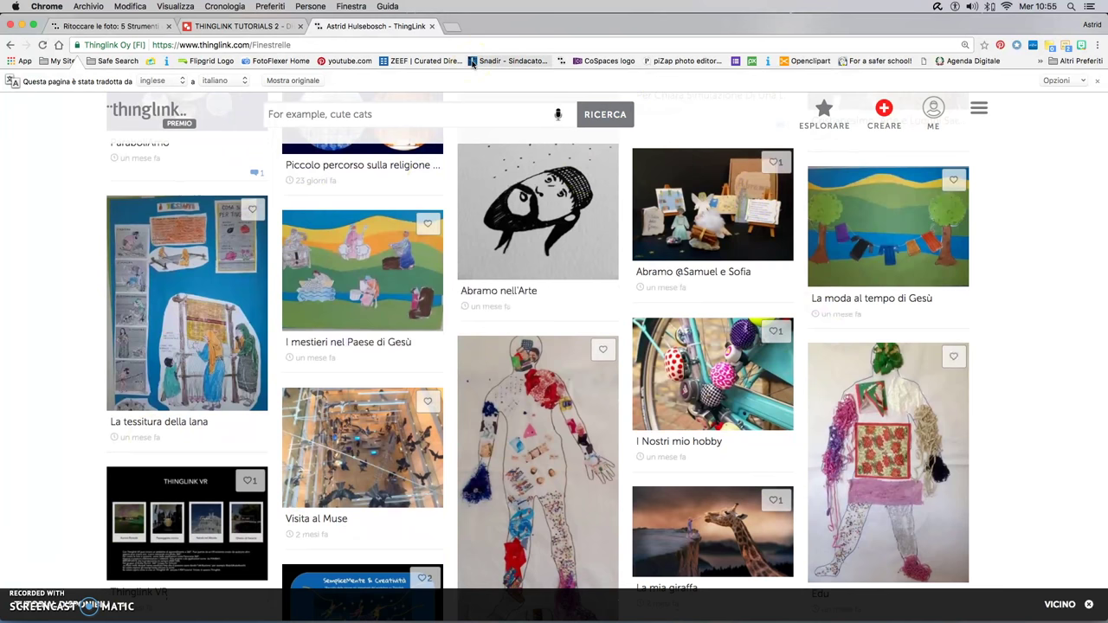
click(699, 202)
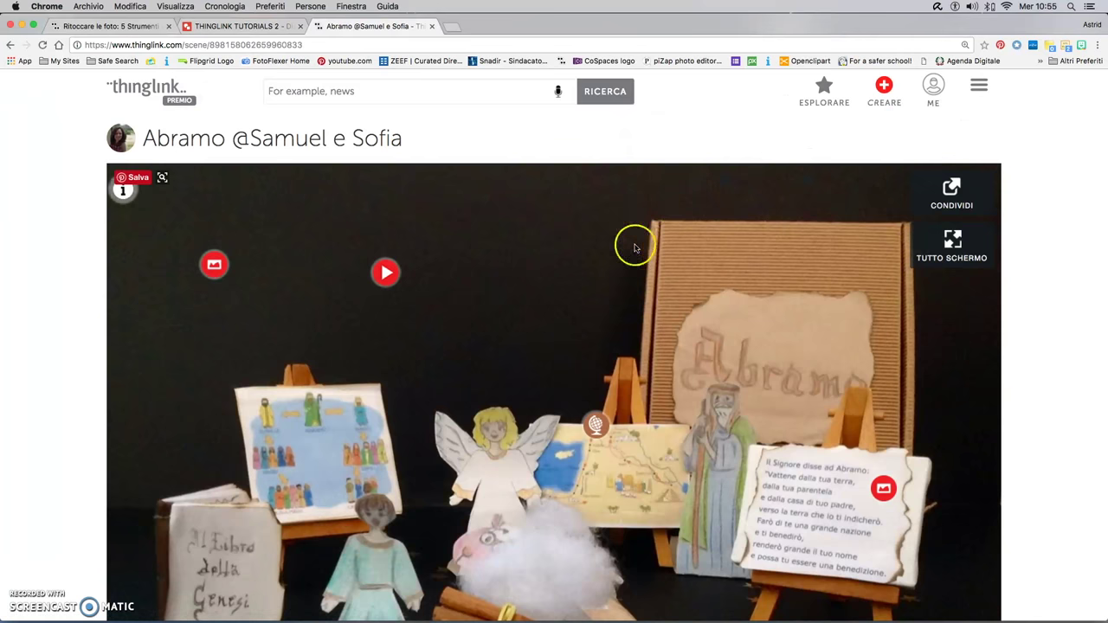
scroll(554, 235, down, 1)
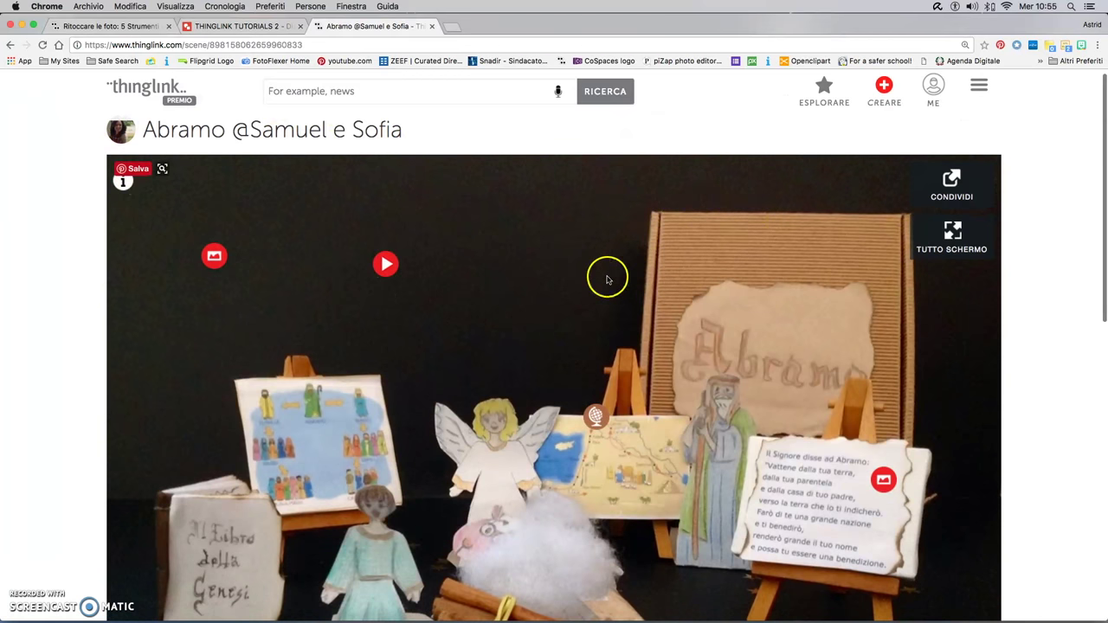
scroll(604, 272, down, 5)
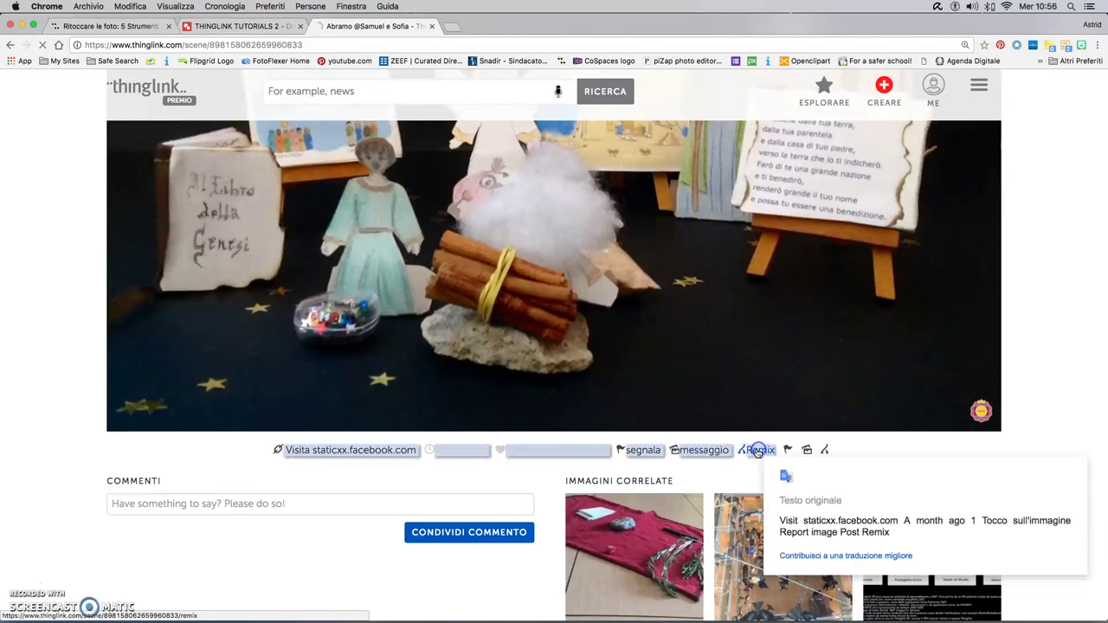
click(759, 450)
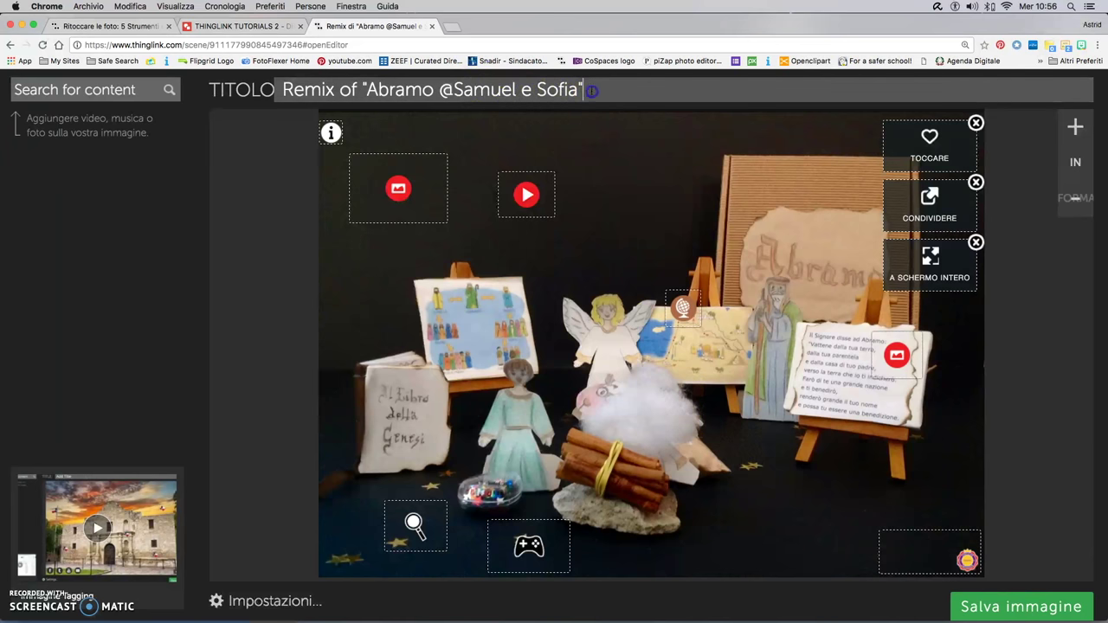
Step: Retitle the remix Abramo Patriarca, review its basic visibility settings and save the image
drag(637, 91, 259, 80)
text(Abramo P)
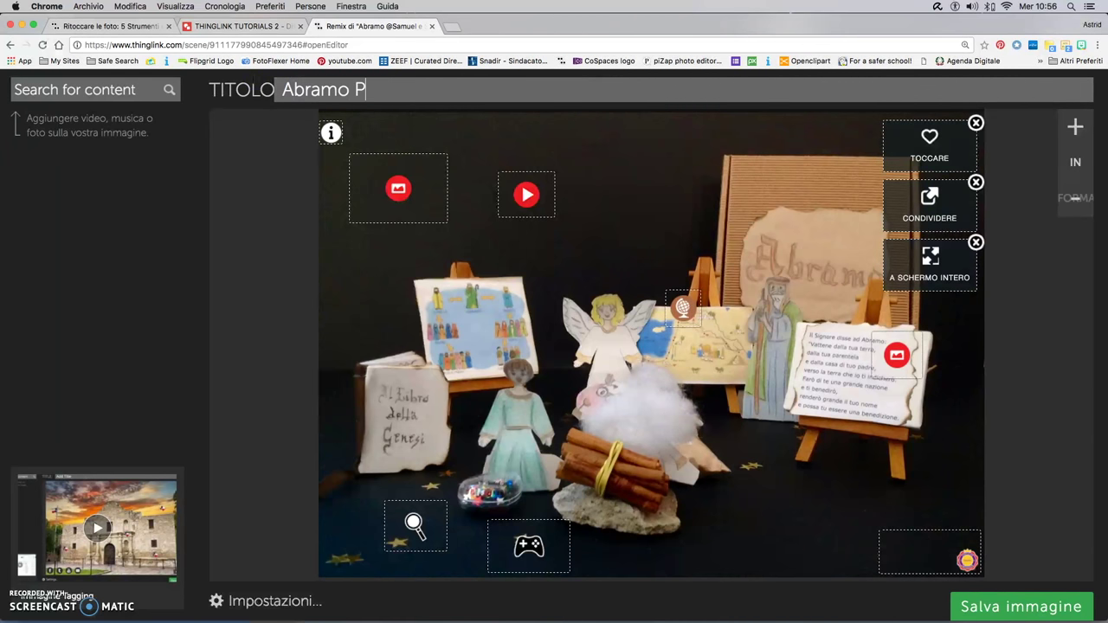
text(atriarca)
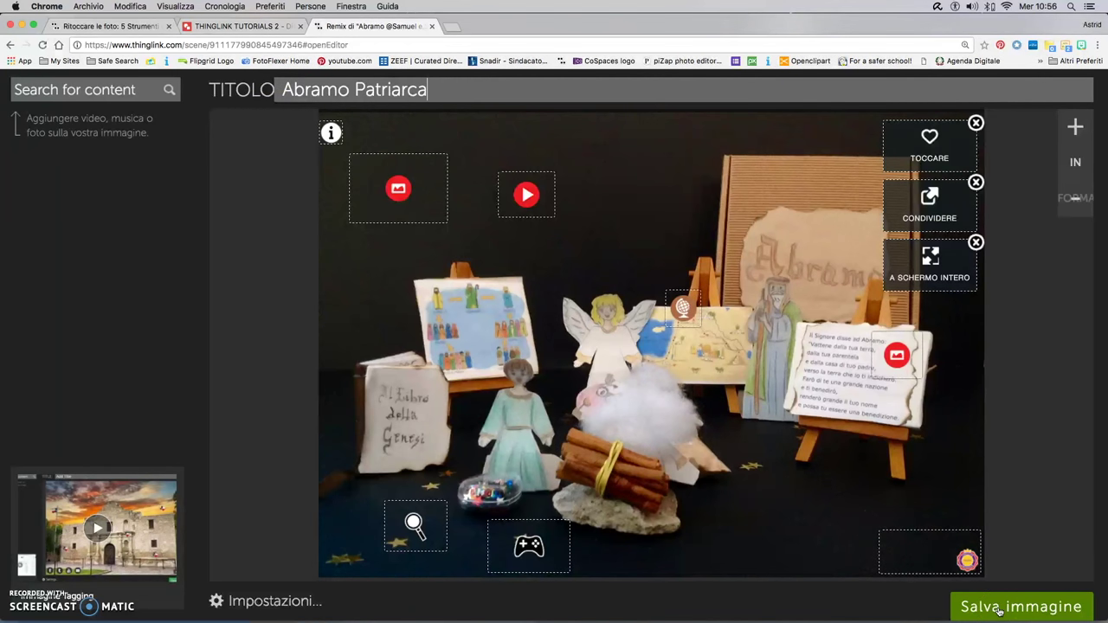
click(229, 601)
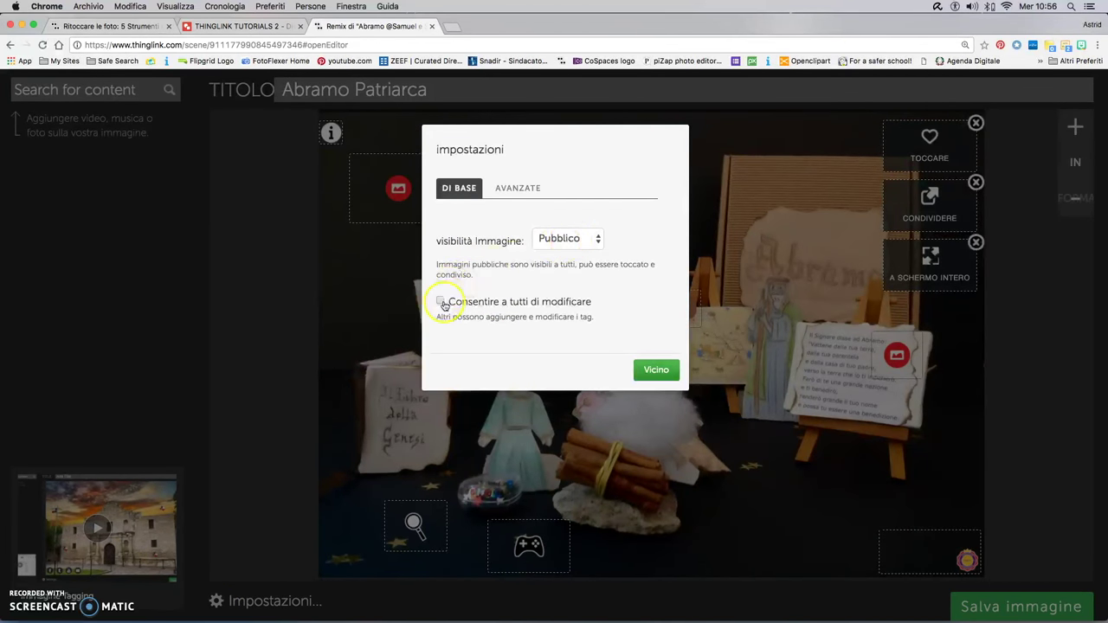
click(651, 369)
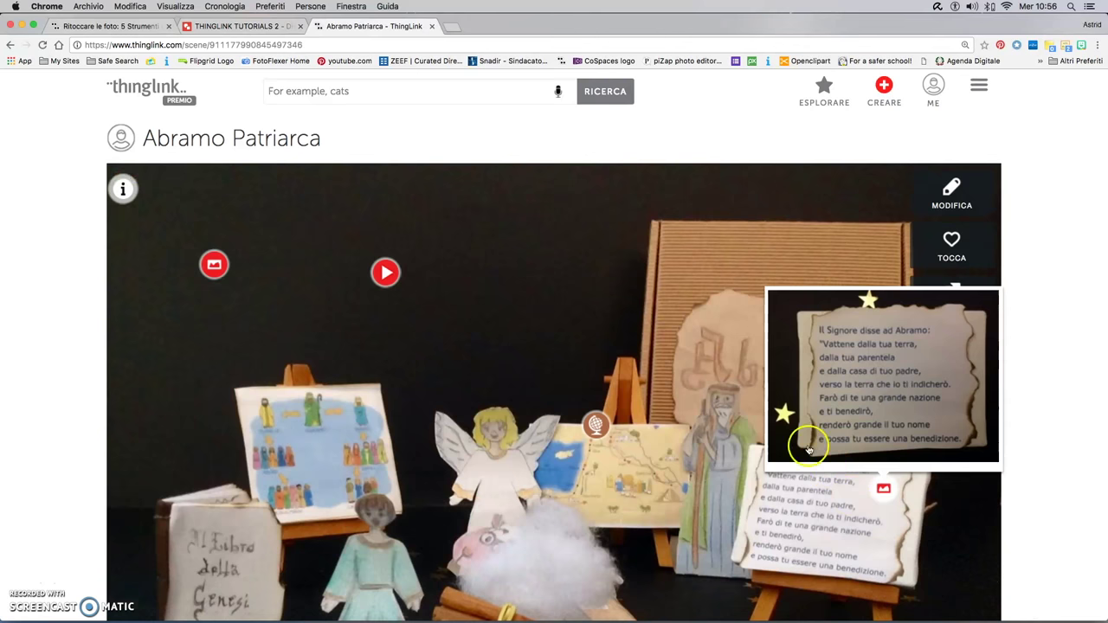
scroll(779, 216, down, 1)
scroll(742, 247, down, 5)
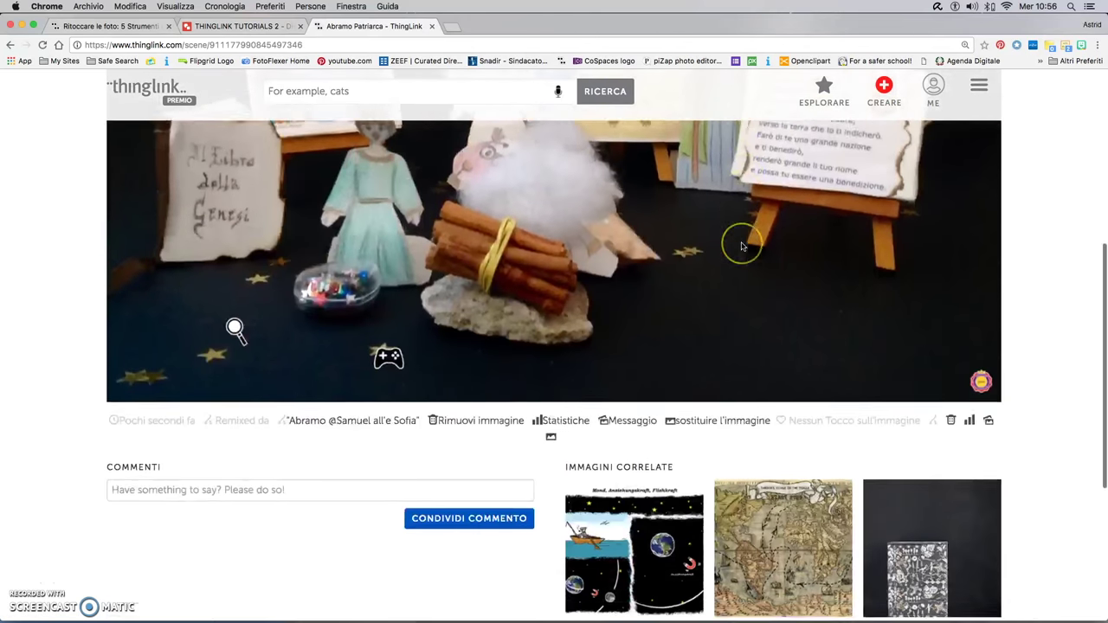
scroll(742, 247, up, 3)
scroll(742, 247, up, 3)
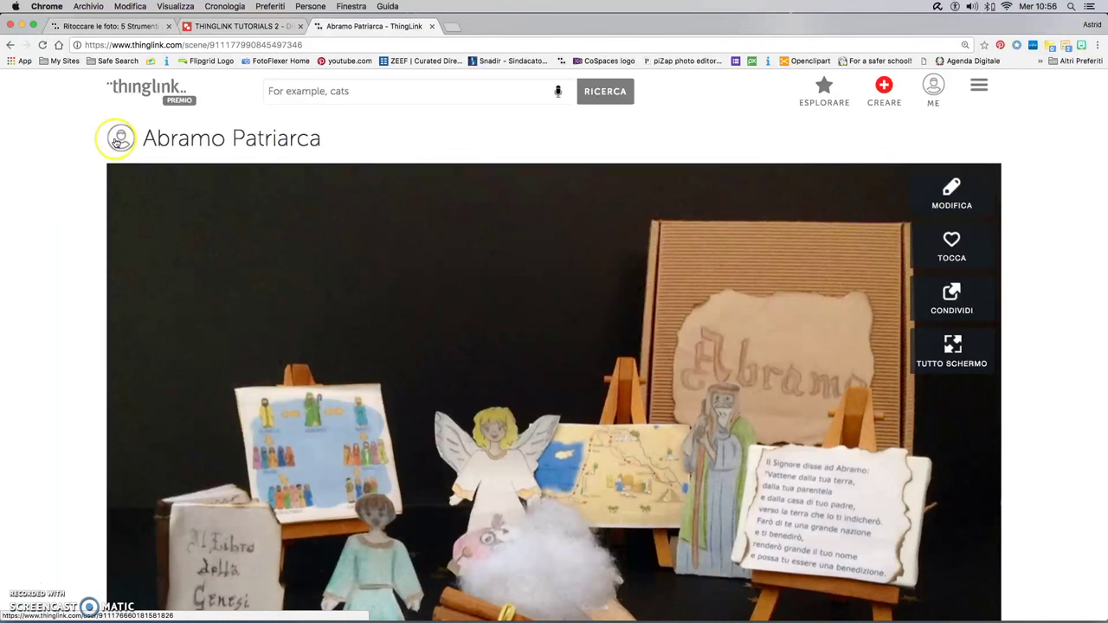
scroll(235, 532, down, 10)
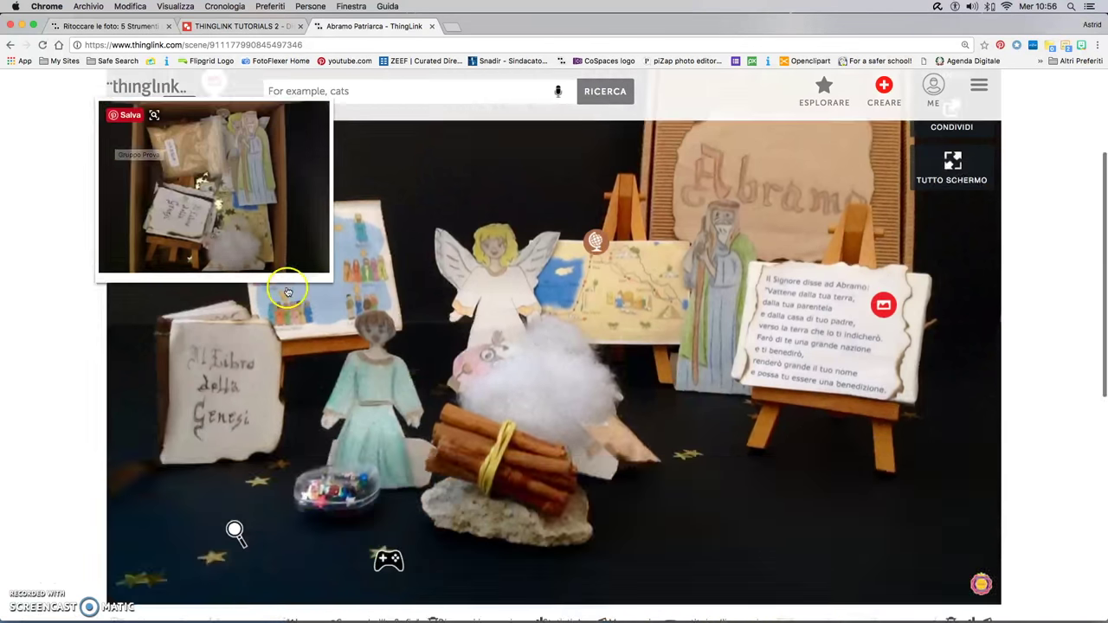
scroll(490, 359, up, 1)
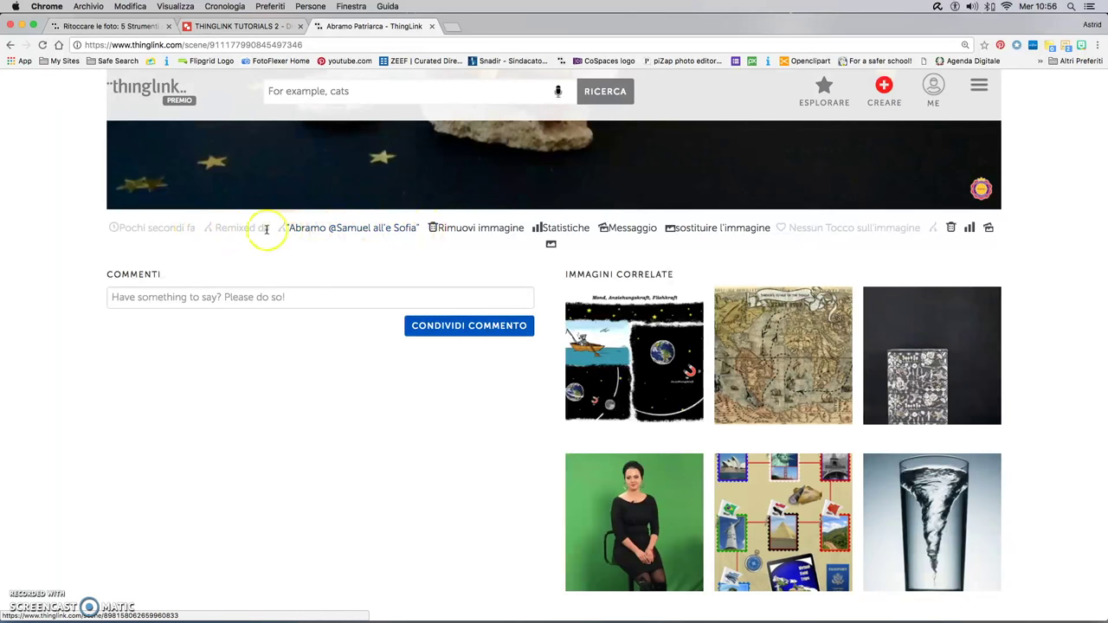
triple_click(349, 229)
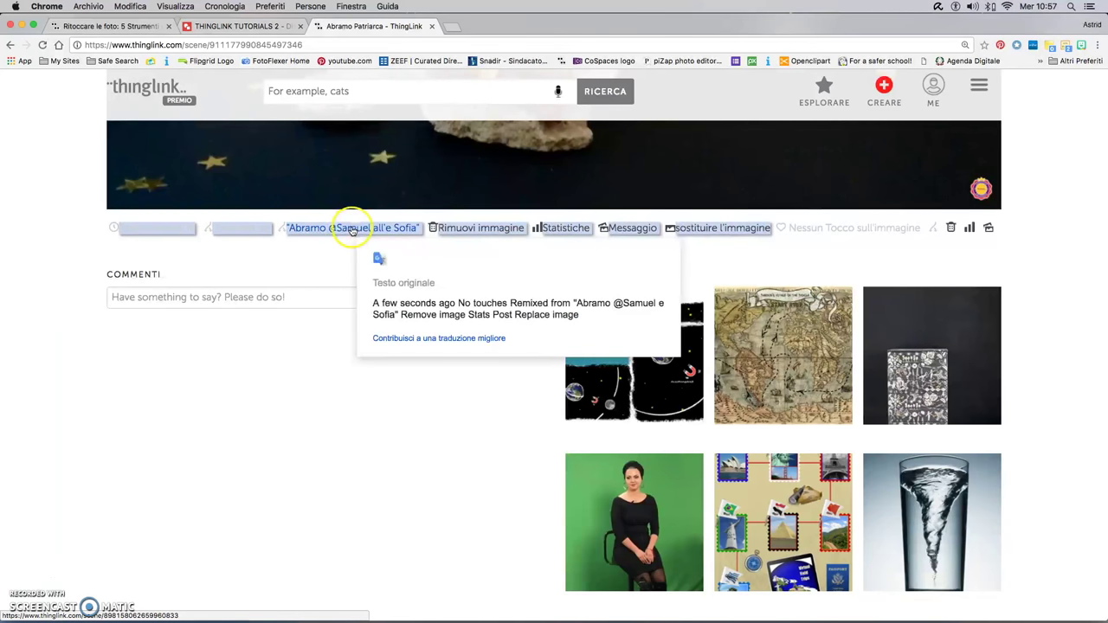
click(352, 230)
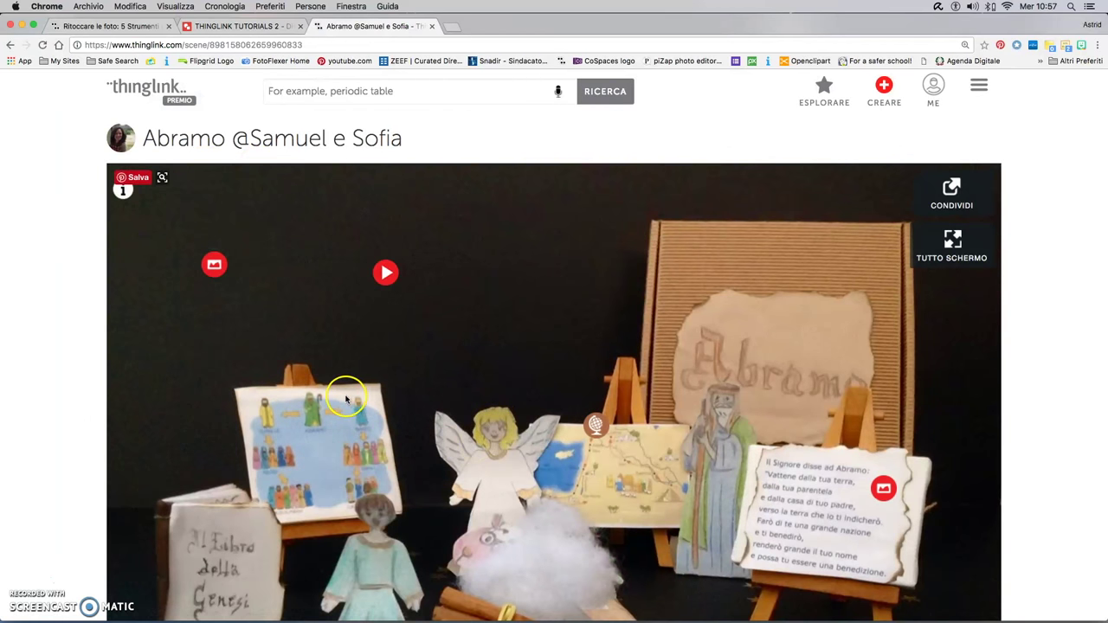
Step: Log out of the group account to return to the teacher account, and open Gruppo Prova's activity page from the groups list
click(979, 85)
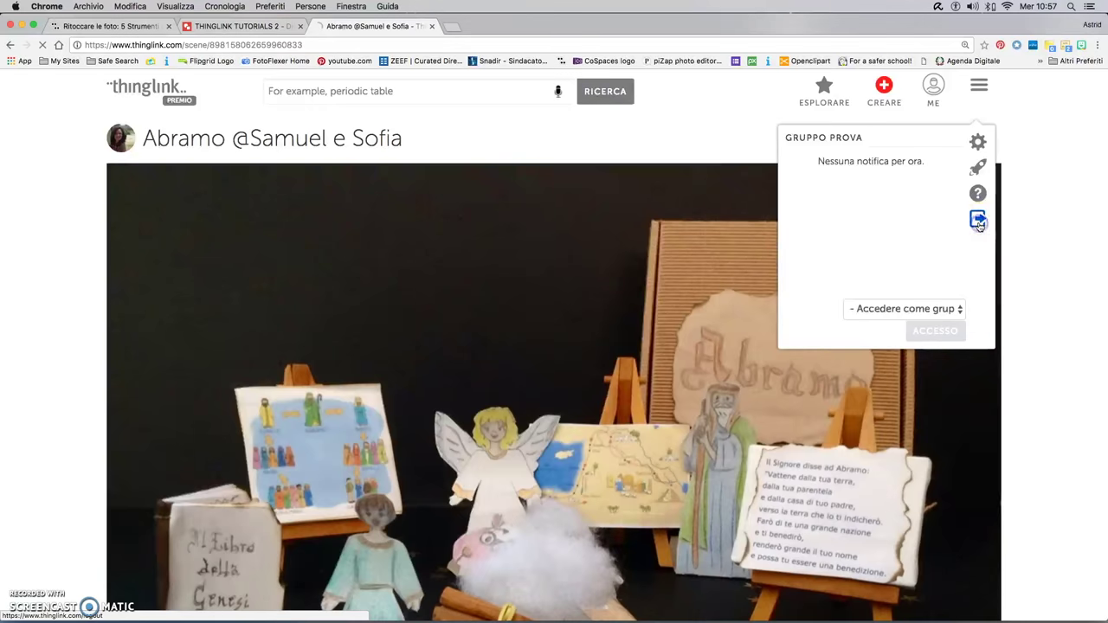
click(980, 222)
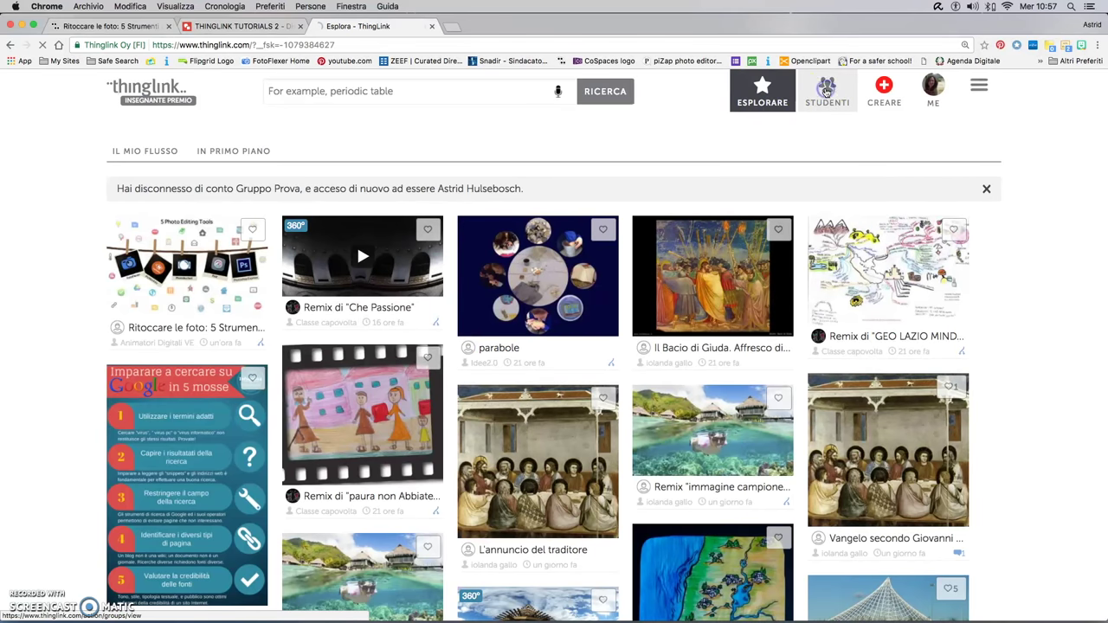
click(827, 90)
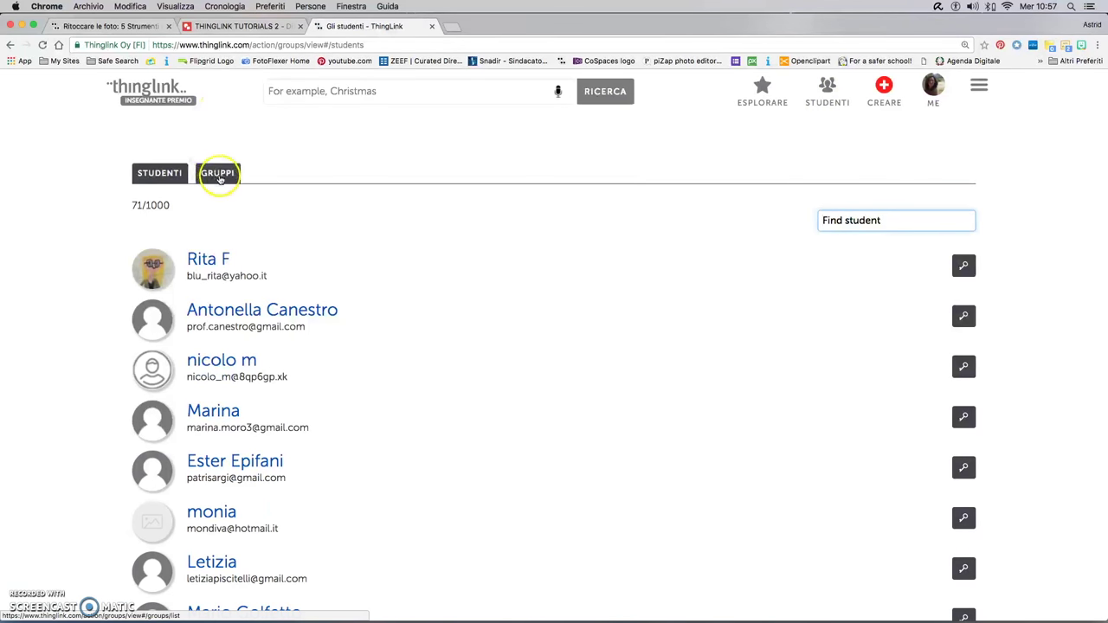
click(219, 174)
scroll(282, 425, down, 3)
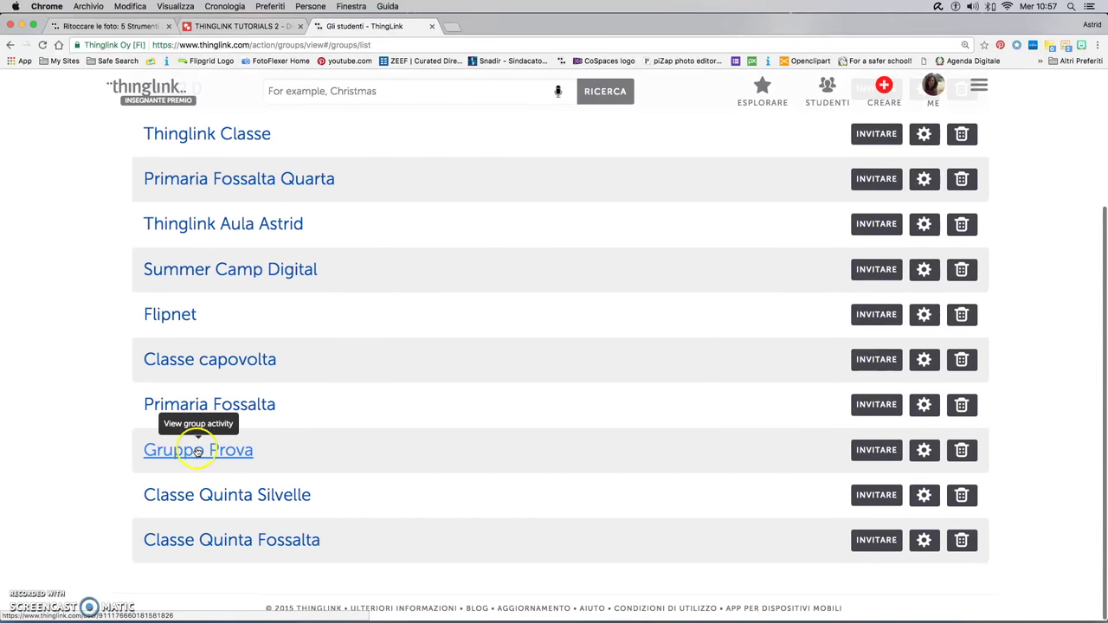
click(198, 451)
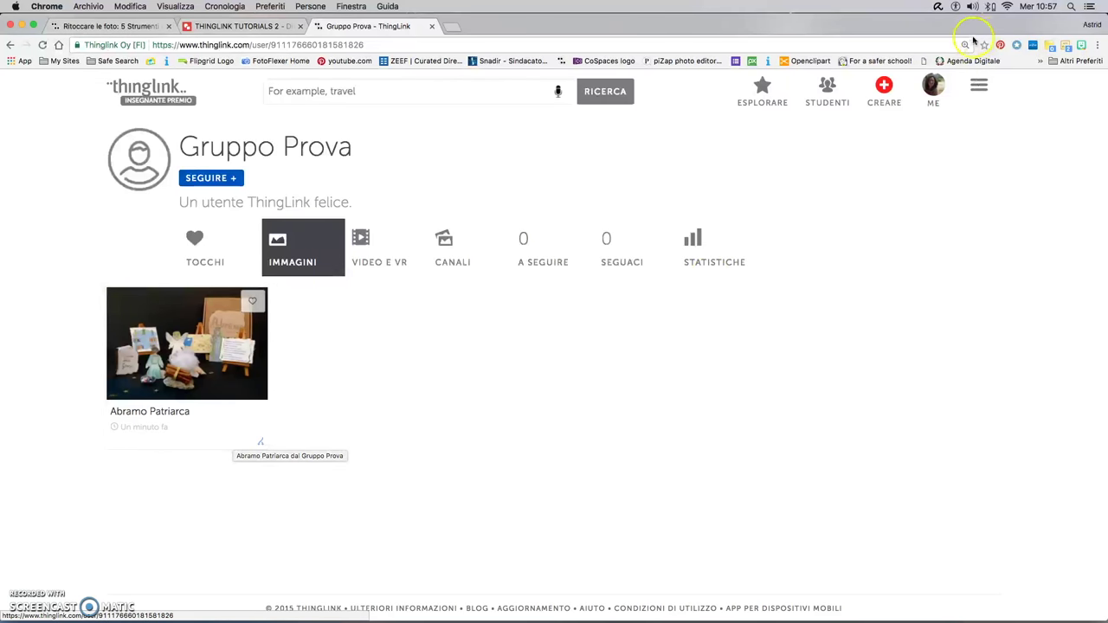
Step: Return to the groups list and reveal Gruppo Prova's invite code
click(927, 84)
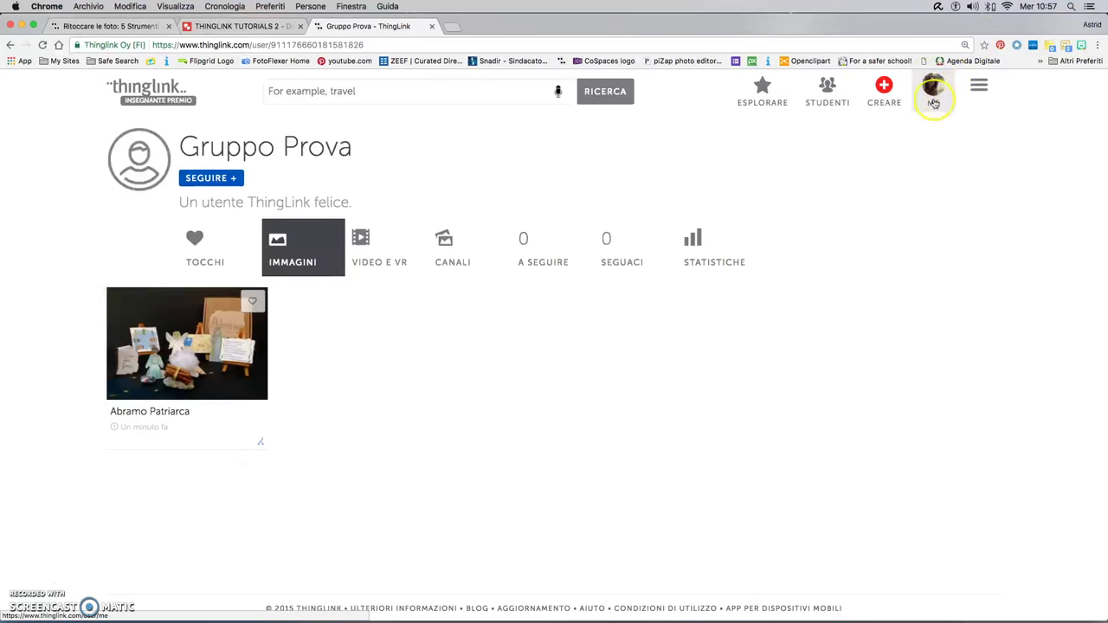
click(538, 249)
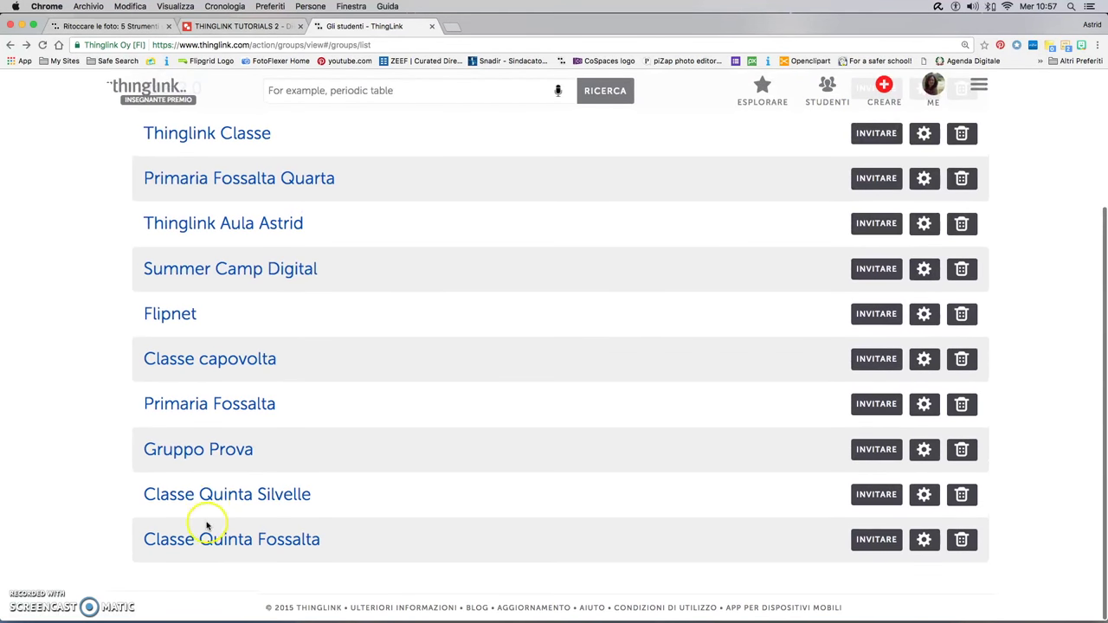
click(161, 456)
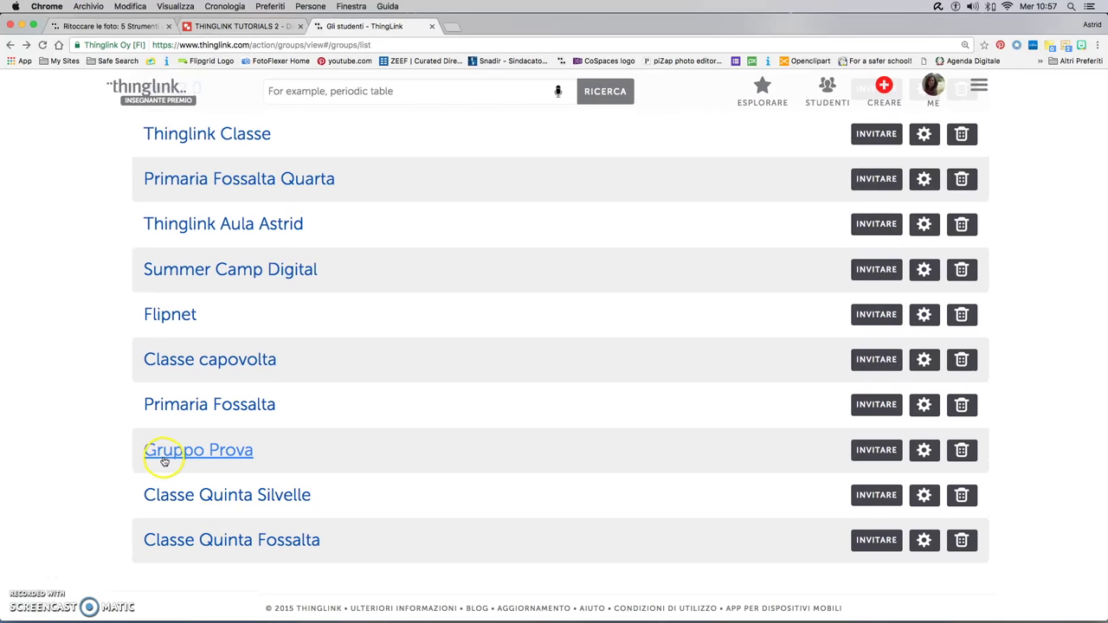
triple_click(210, 453)
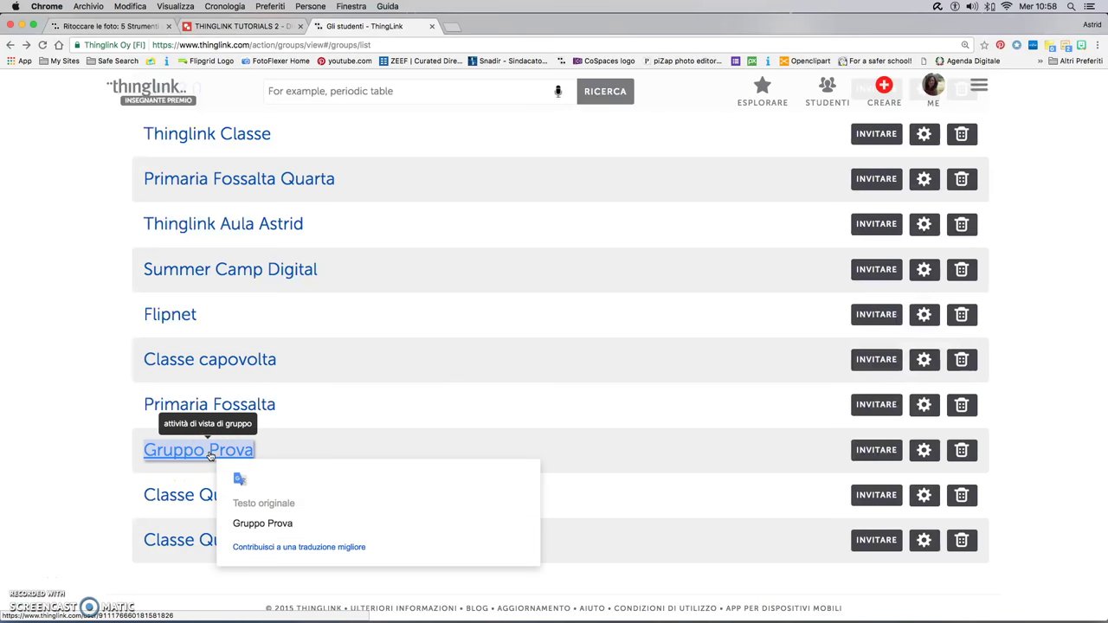
click(875, 452)
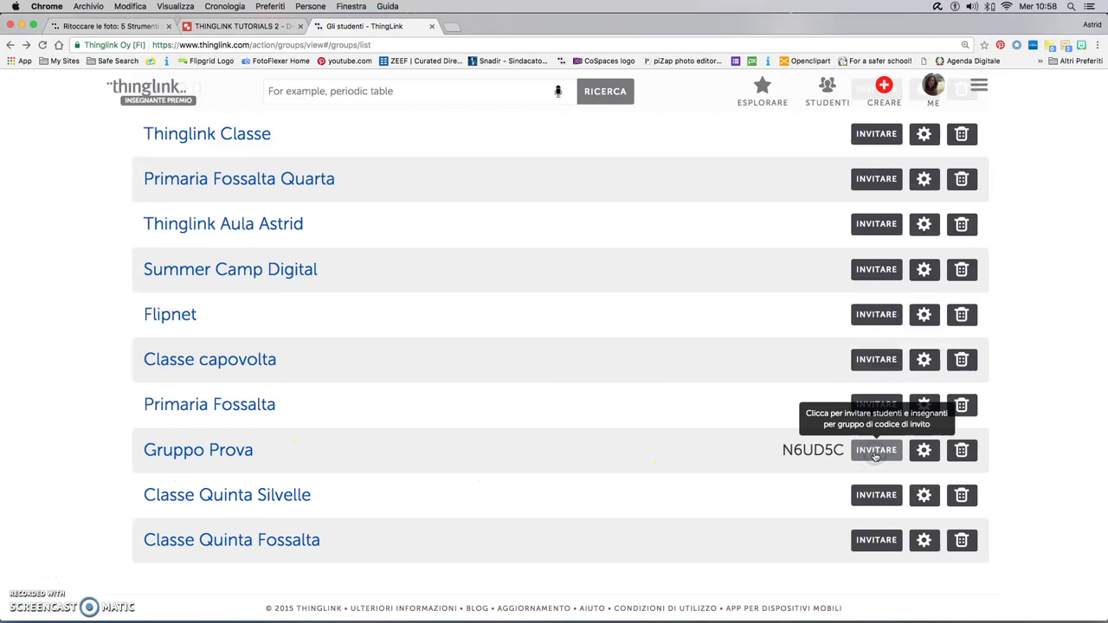
Step: Open Gruppo Prova's management page and go to its form for registering students without e-mail addresses
click(924, 452)
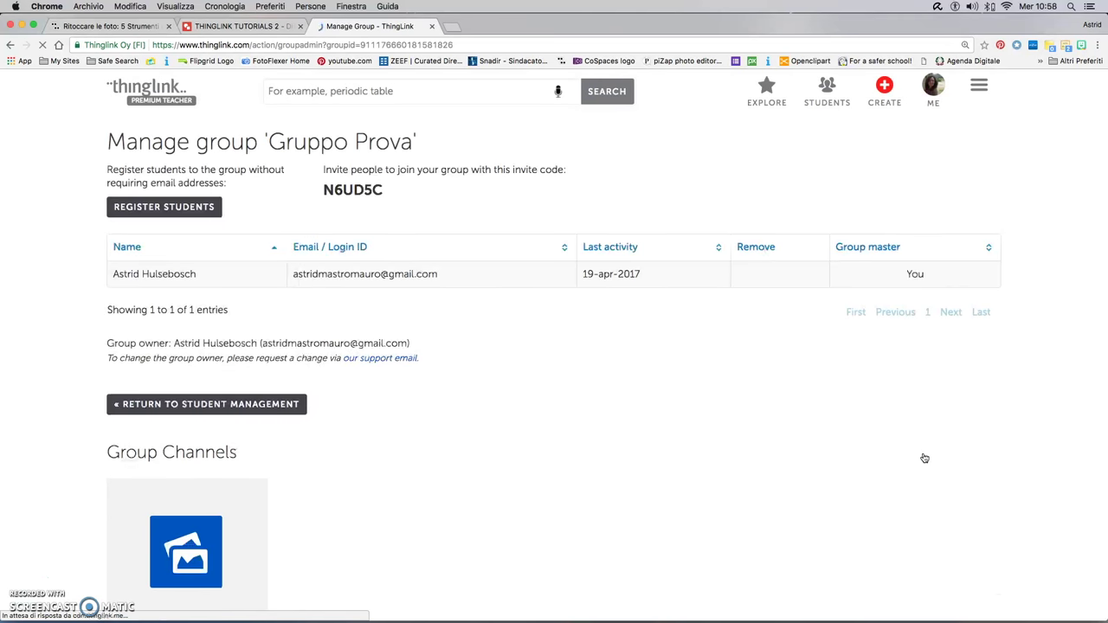
click(193, 215)
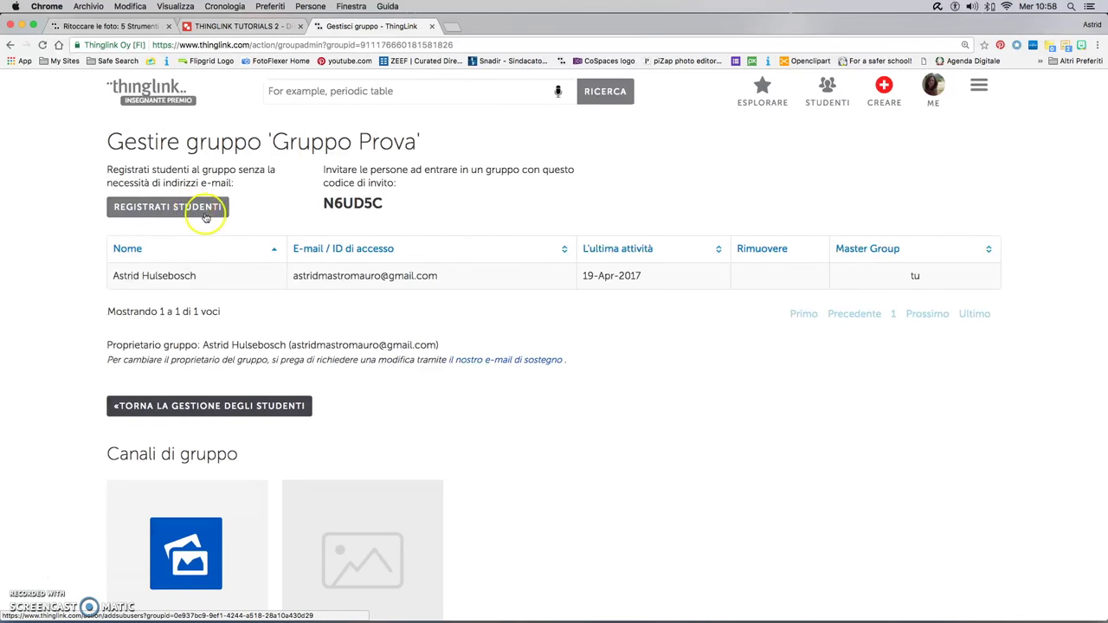
triple_click(166, 212)
click(166, 212)
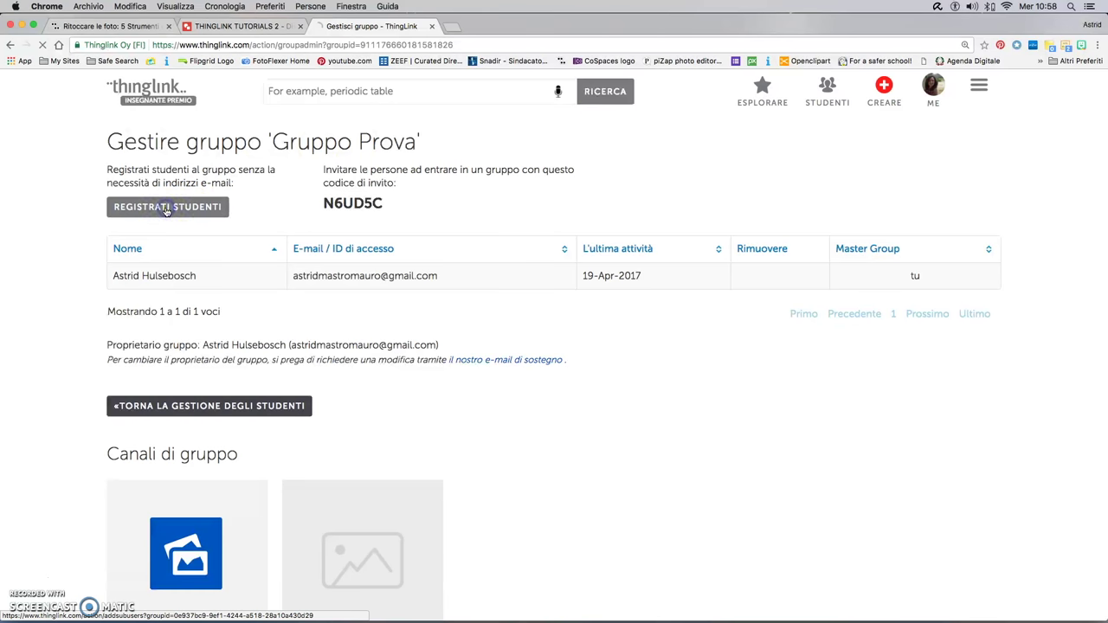
Step: Register four students in Gruppo Prova by entering their first names, one per line
click(156, 182)
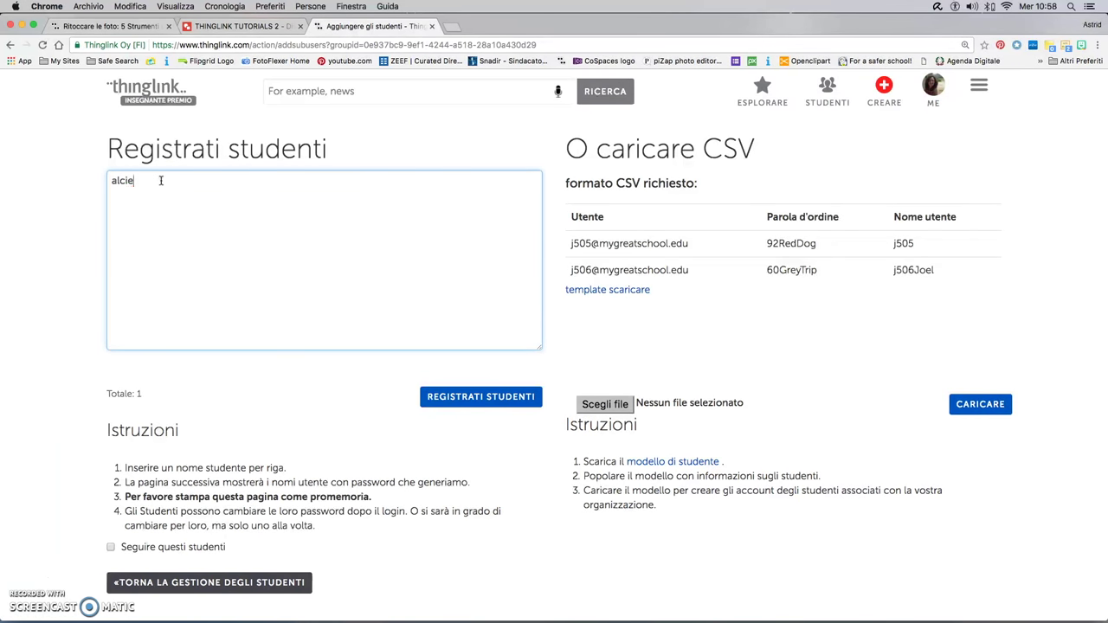
key(super+a)
text(Alice Roberto Sofia Michel)
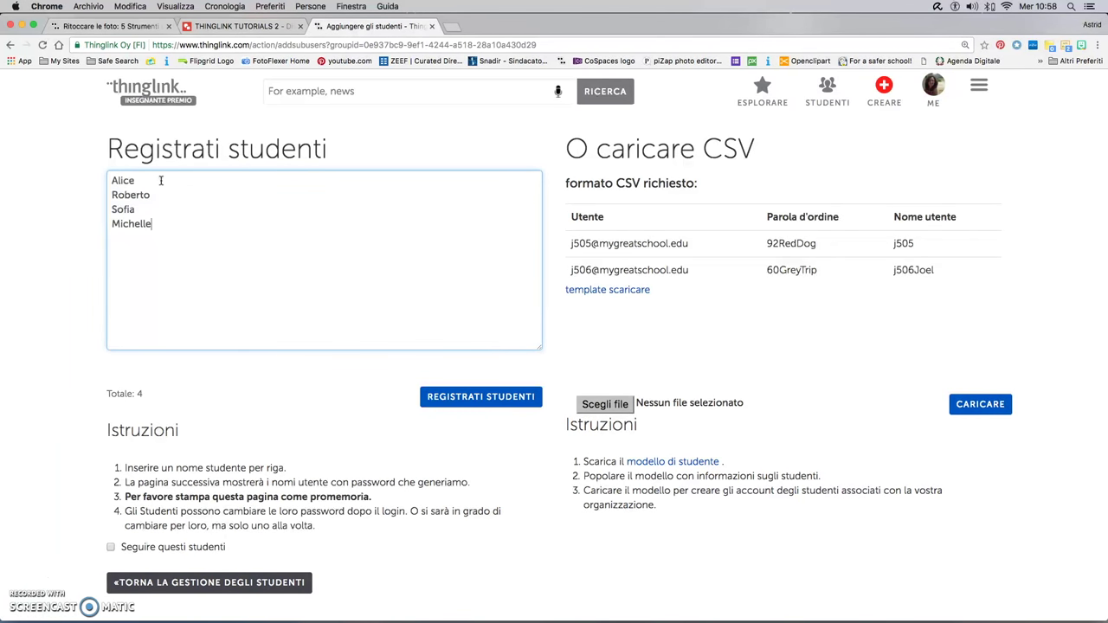
click(486, 405)
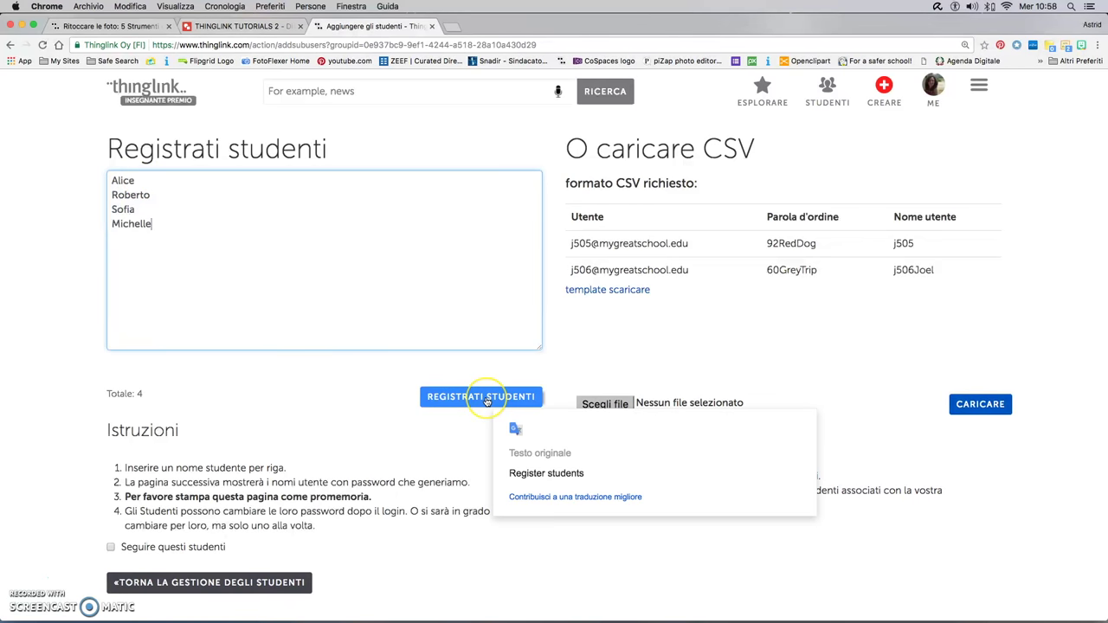
click(487, 399)
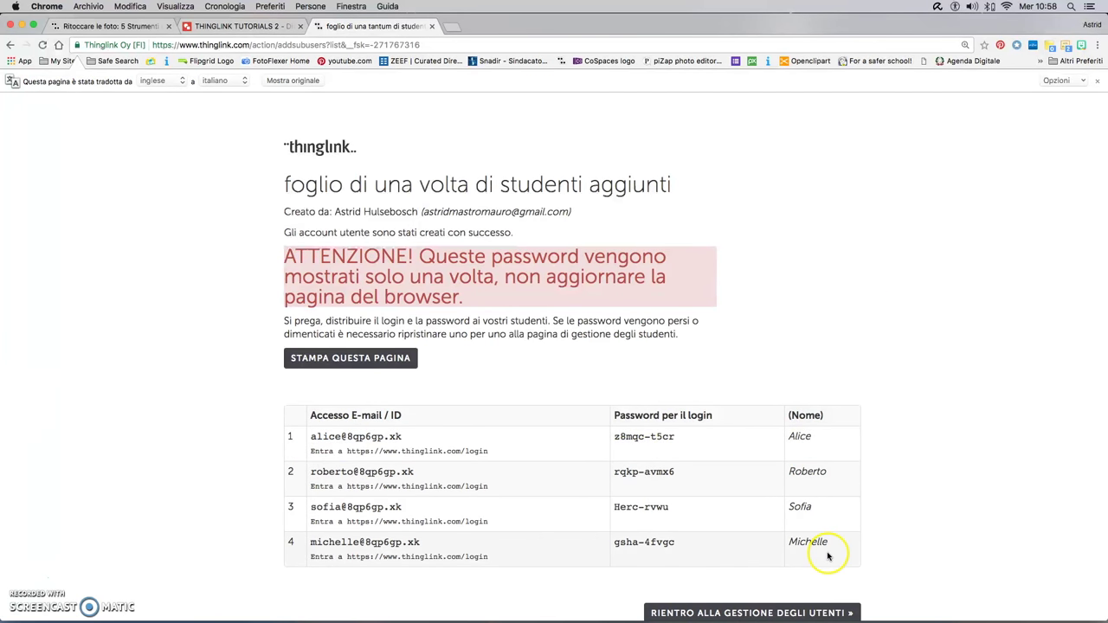
Step: Highlight the first student's generated login ID in the list of added students, then clear the selection
triple_click(401, 437)
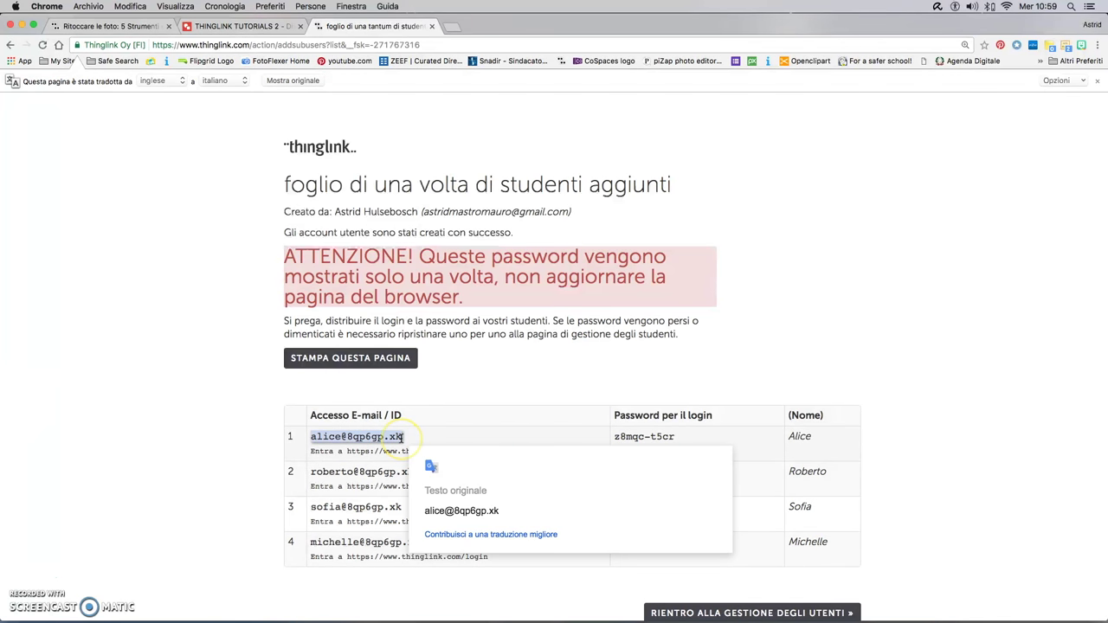
click(409, 443)
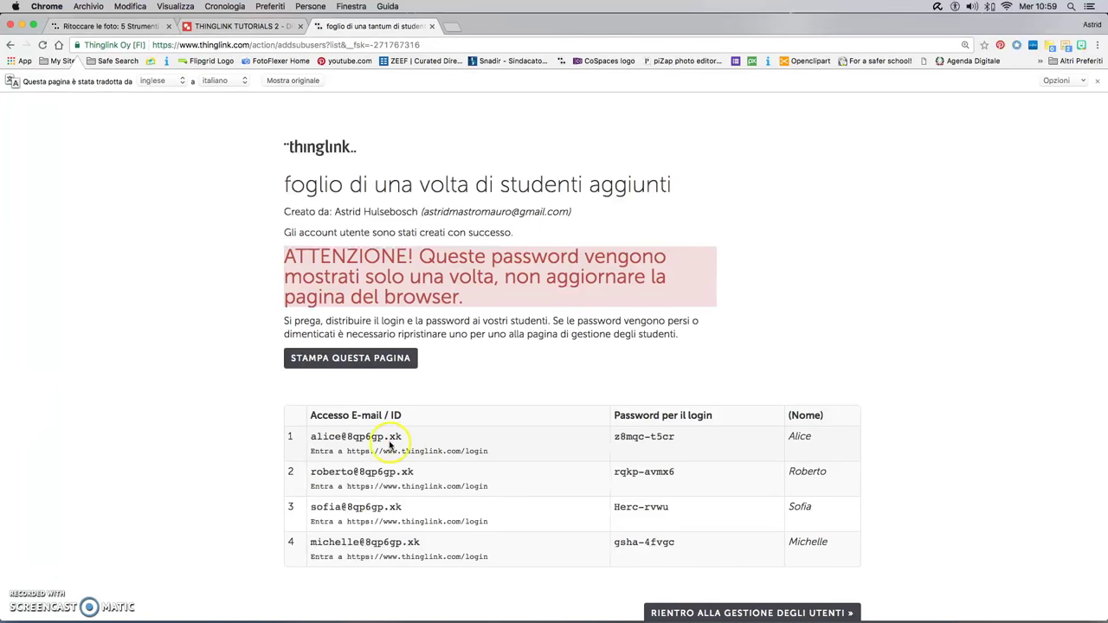
drag(315, 441, 402, 438)
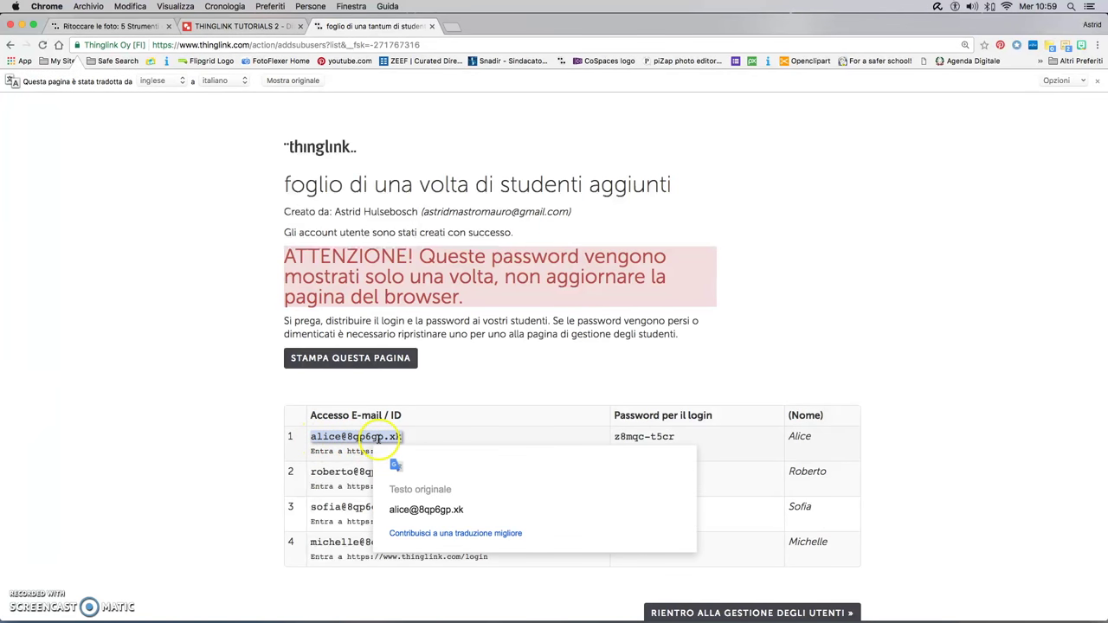
click(684, 457)
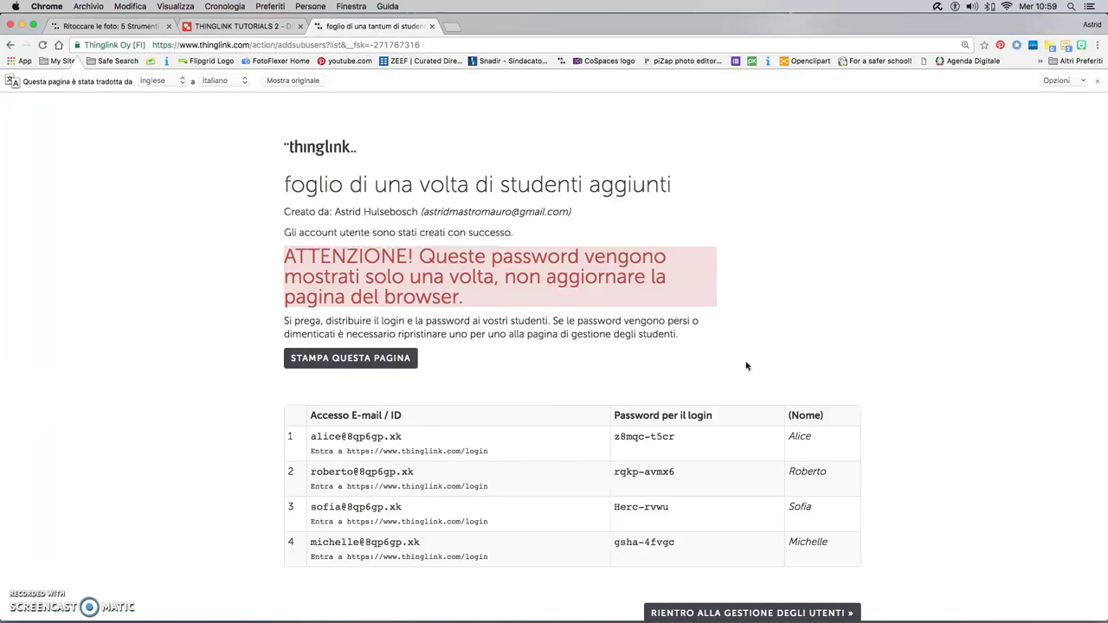
Step: Save the printable sheet of student logins to the Scrivania folder as a PDF named "studenti classe 4"
click(318, 360)
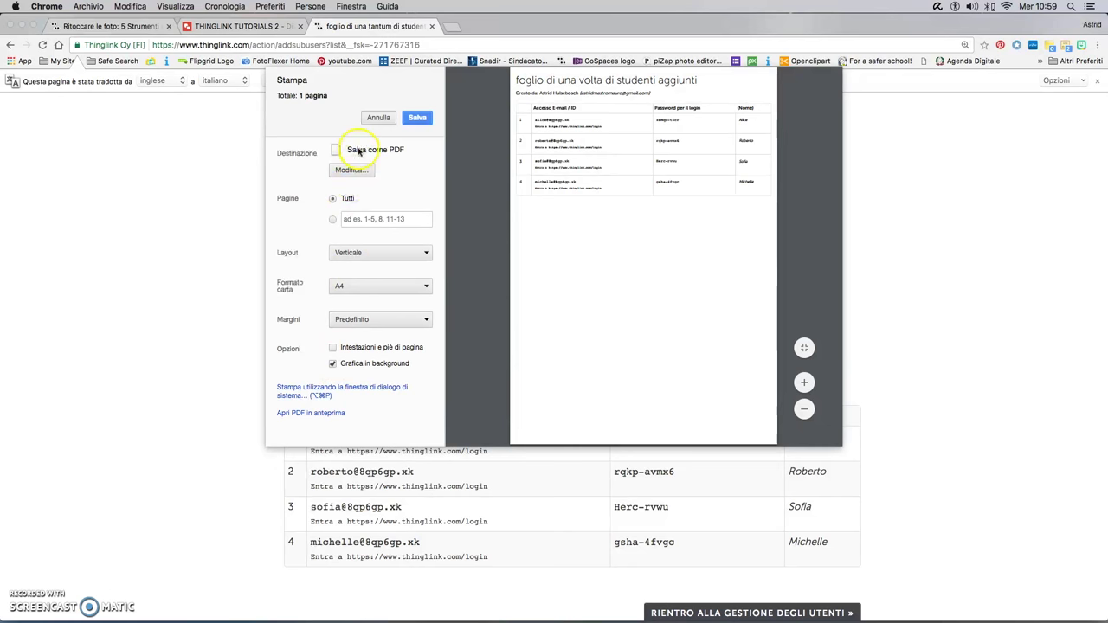
click(418, 117)
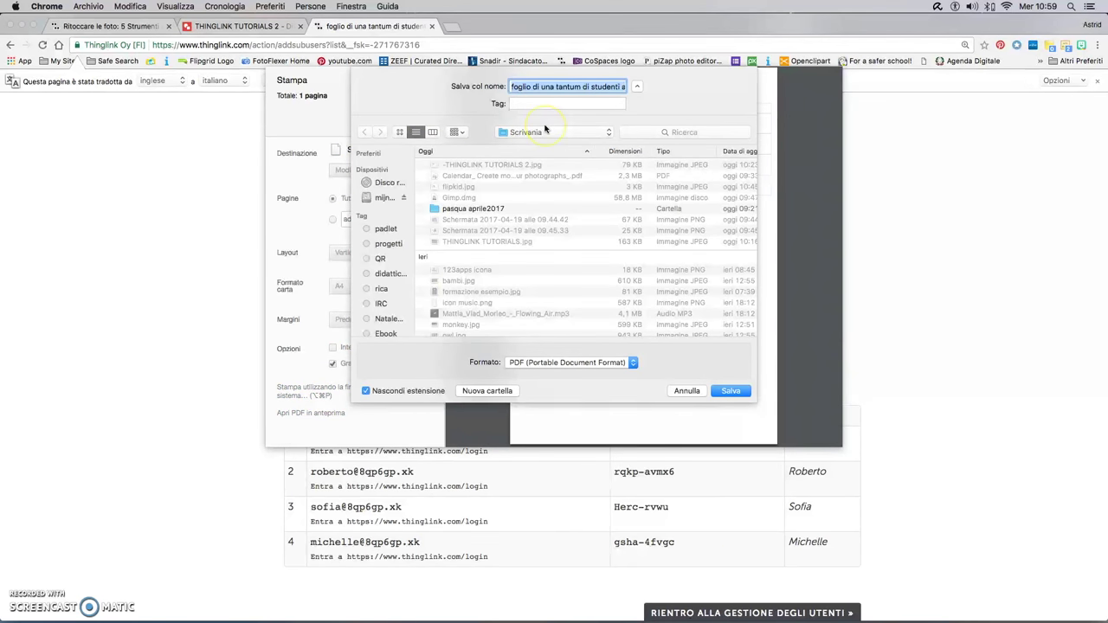
text(studenti cla)
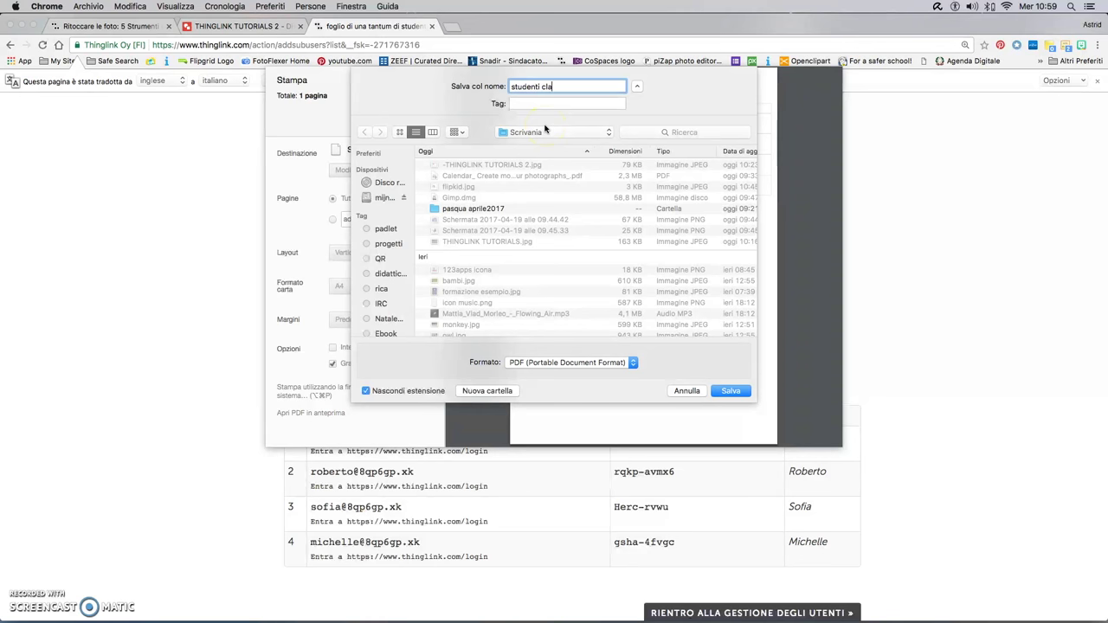
text(sse 4)
click(731, 391)
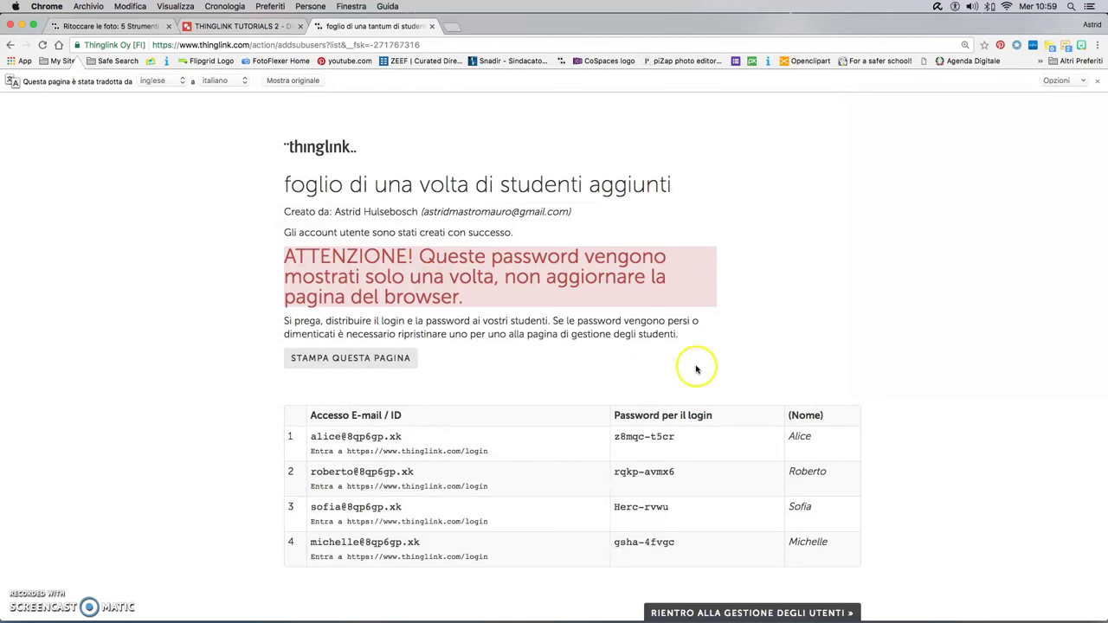
Step: Return to user management, locate the password-change option for a student registered without an e-mail address, and open that student's account page
scroll(681, 368, down, 3)
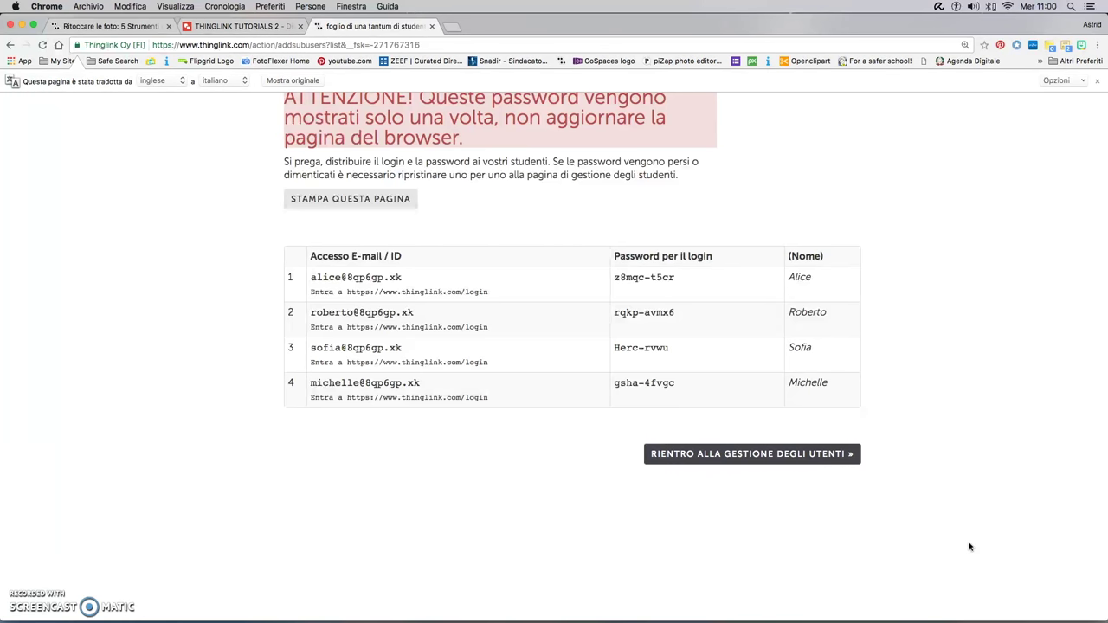
click(796, 454)
scroll(719, 398, down, 15)
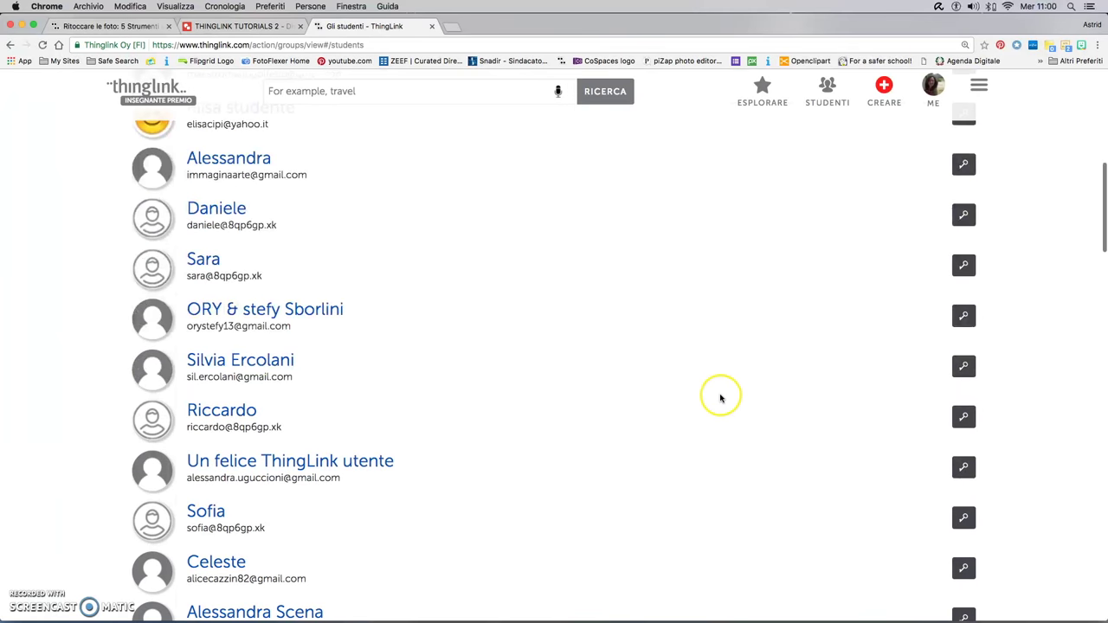
scroll(720, 398, up, 3)
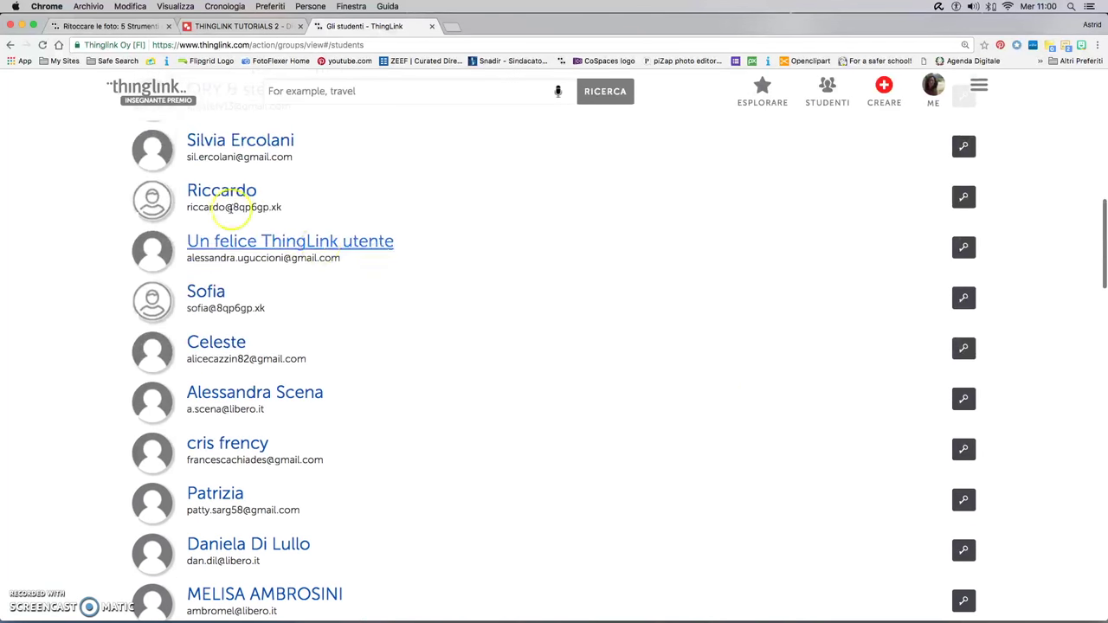
click(967, 199)
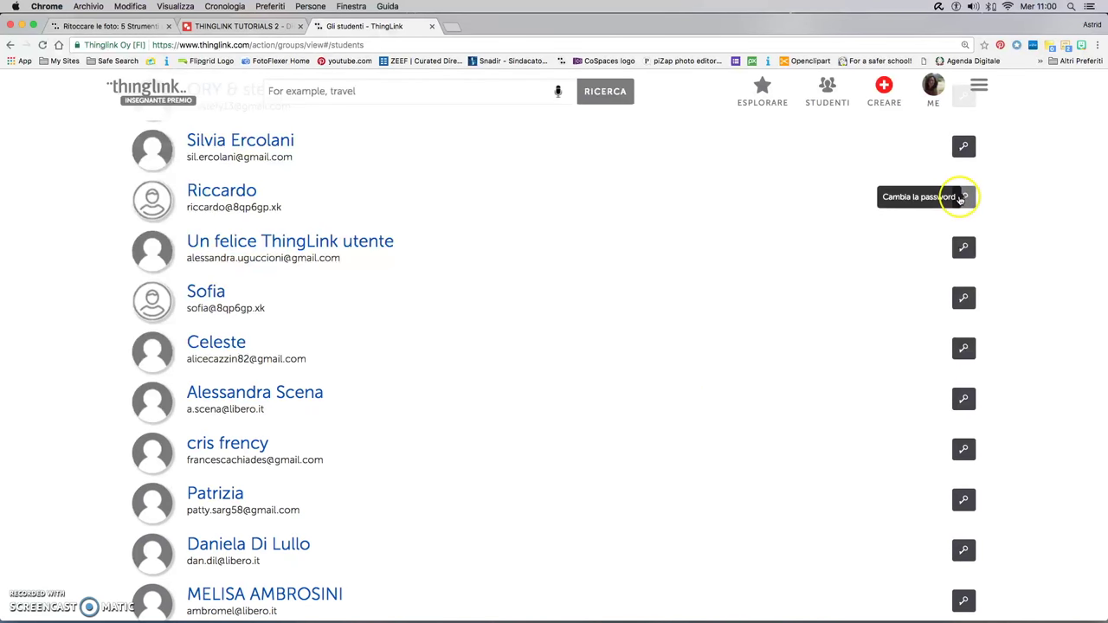
click(208, 191)
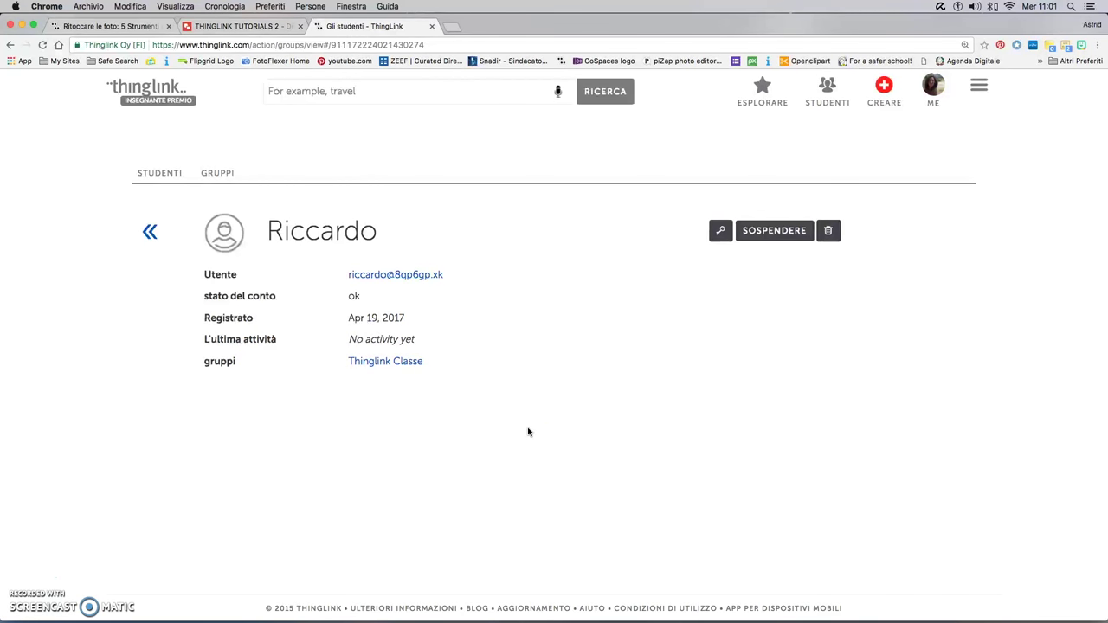
Step: Go back to the groups list and look over the groups and their management options
double_click(217, 173)
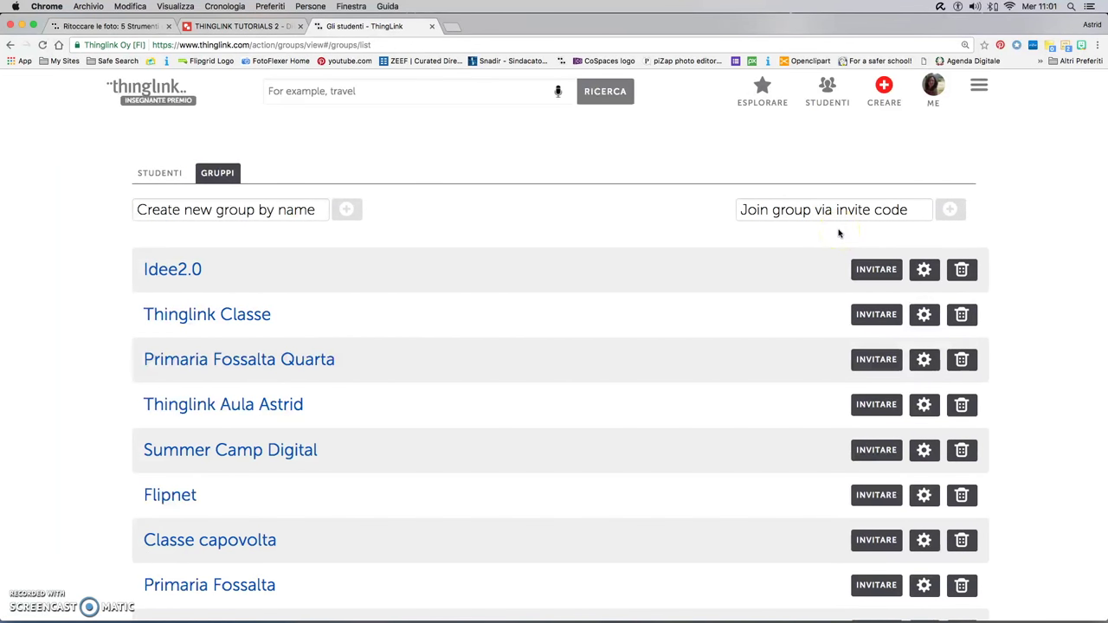
scroll(838, 233, down, 5)
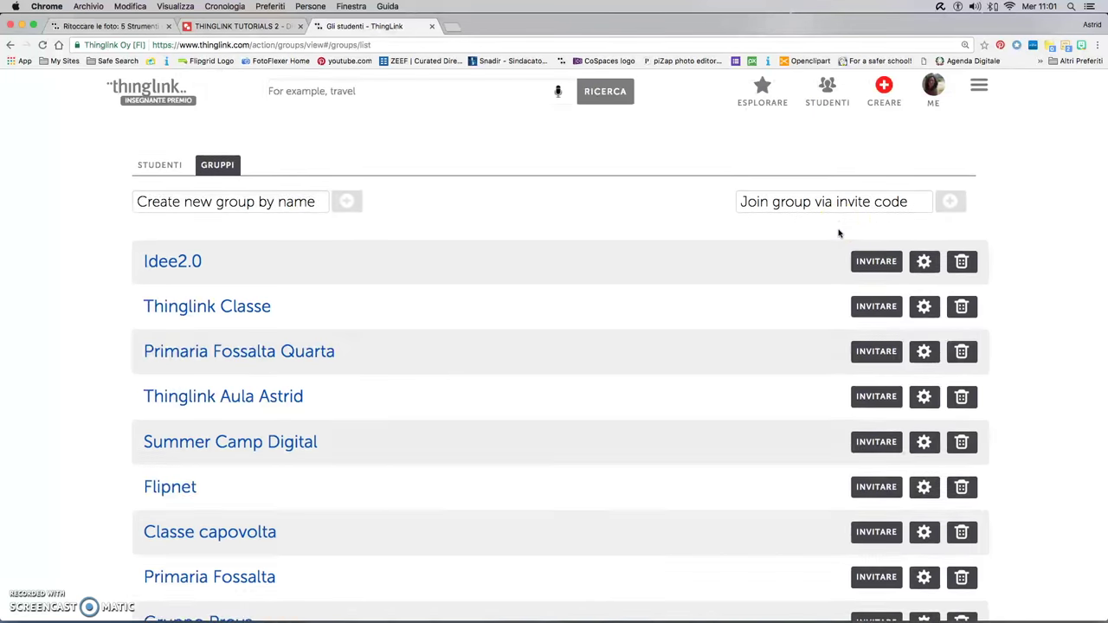
scroll(838, 233, up, 2)
scroll(839, 233, up, 3)
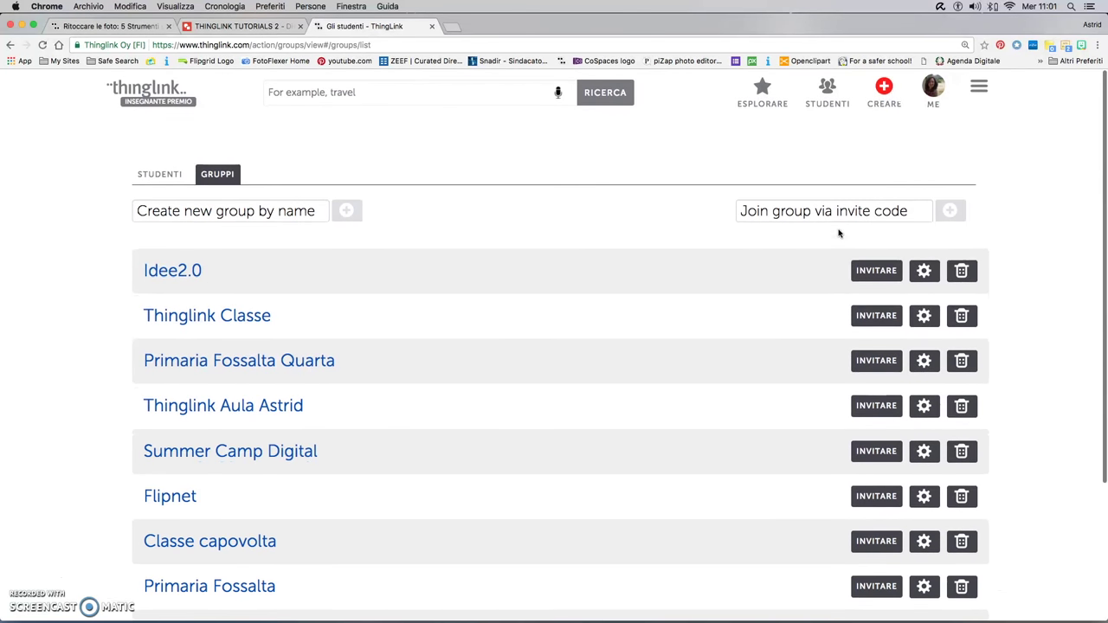